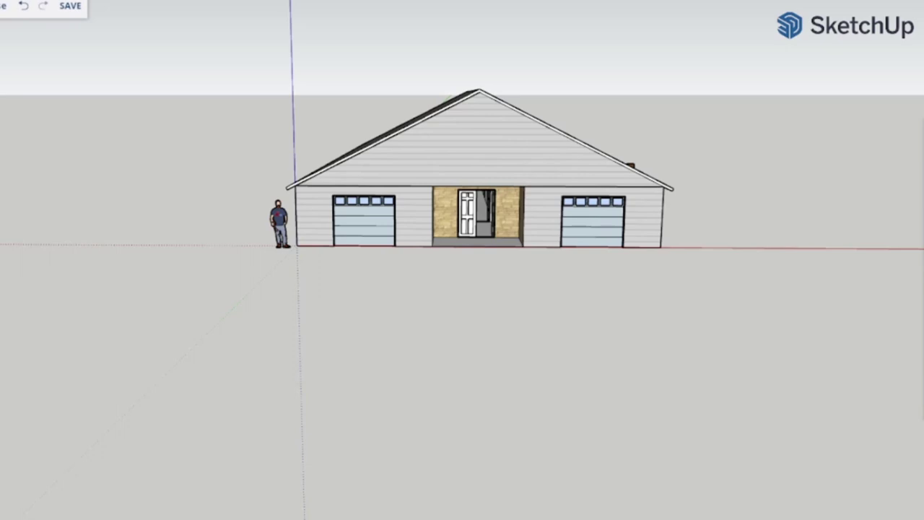
# Step: Examine the house's front facade, moving from the gable and two garage doors to the stone-clad porch and its double doors
pyautogui.scroll(3, 484, 215)
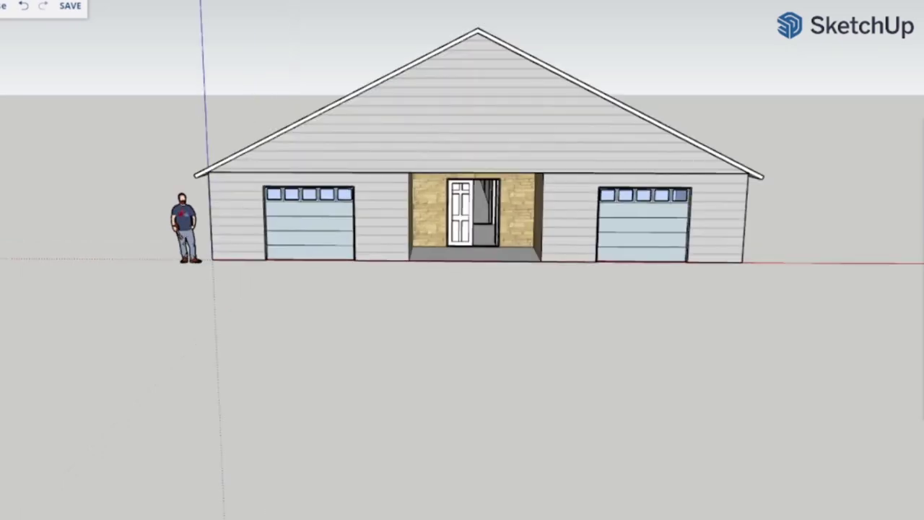
pyautogui.scroll(2, 480, 217)
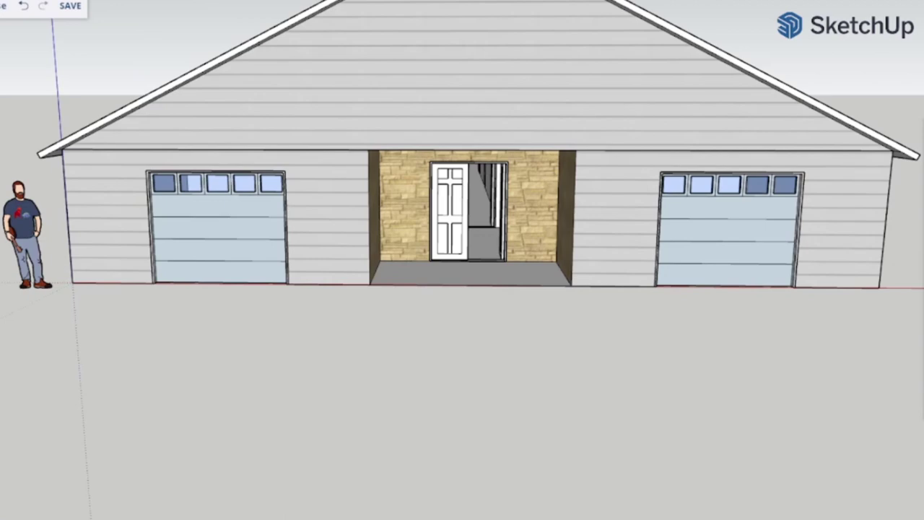
pyautogui.scroll(3, 486, 204)
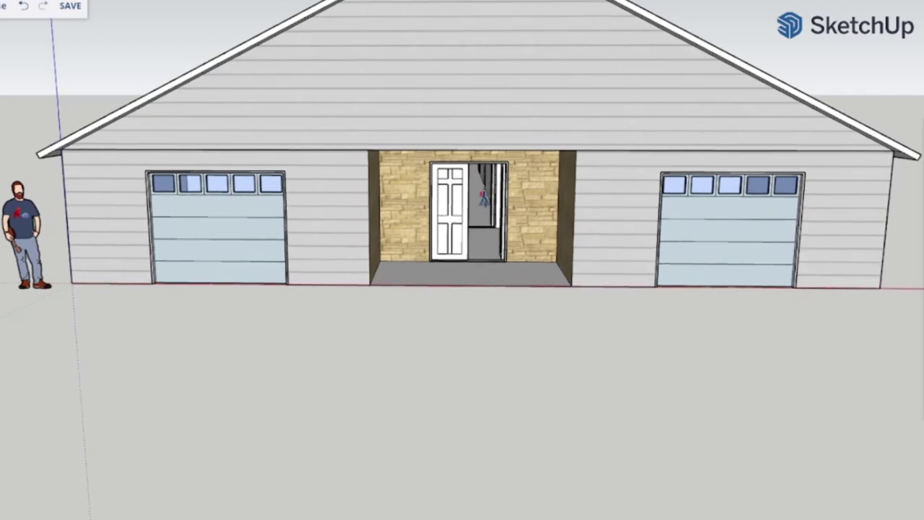
pyautogui.scroll(2, 485, 204)
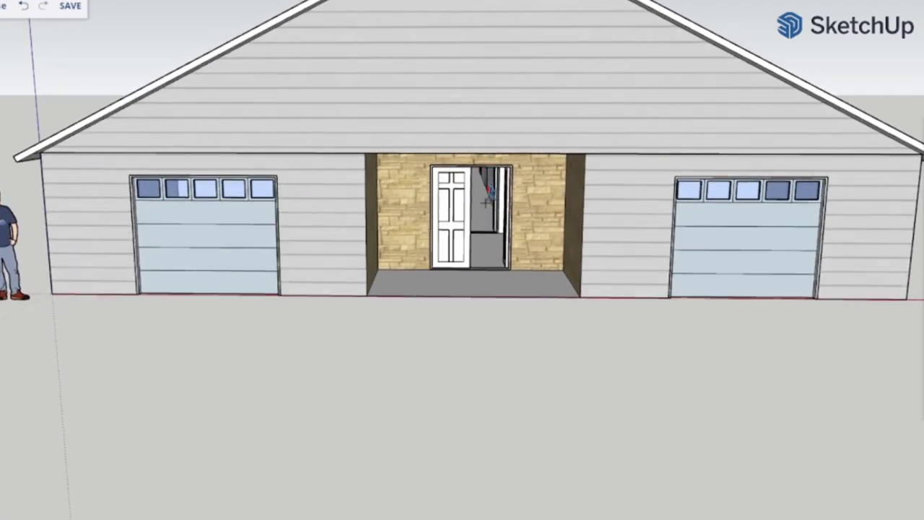
pyautogui.scroll(1, 485, 204)
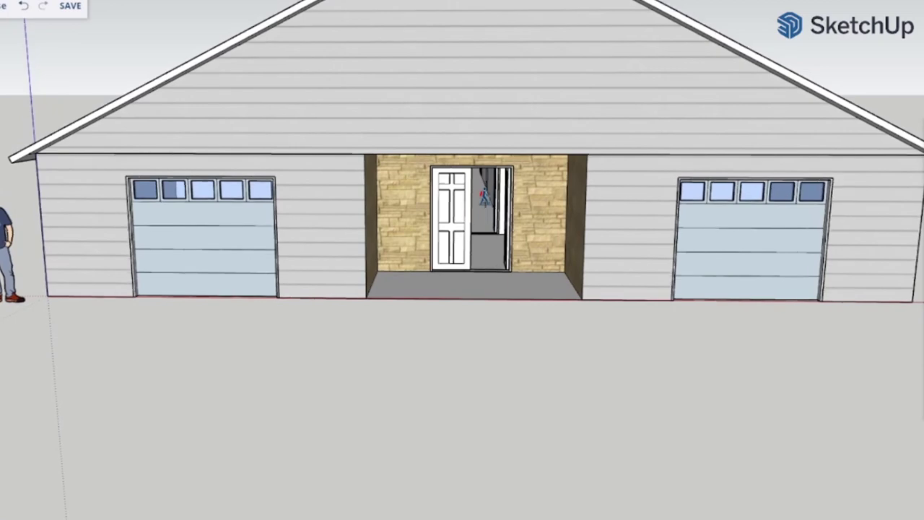
pyautogui.scroll(3, 485, 204)
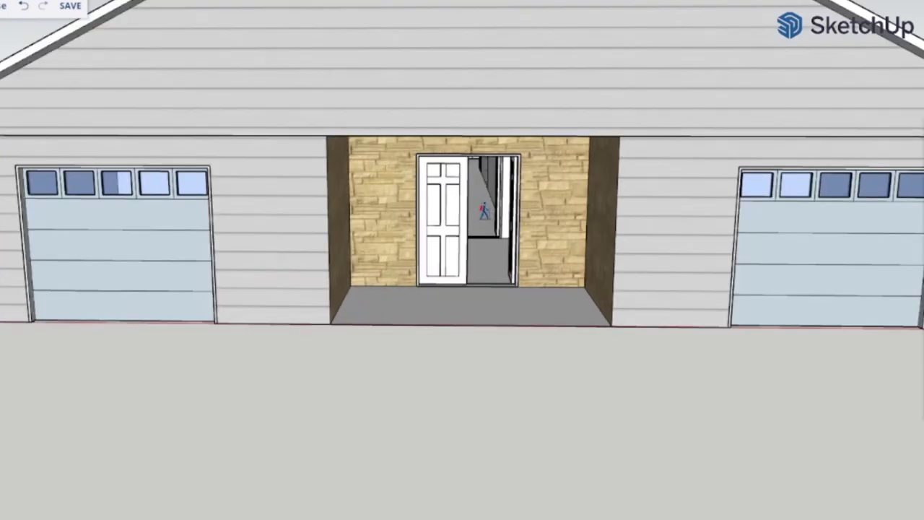
pyautogui.scroll(2, 480, 211)
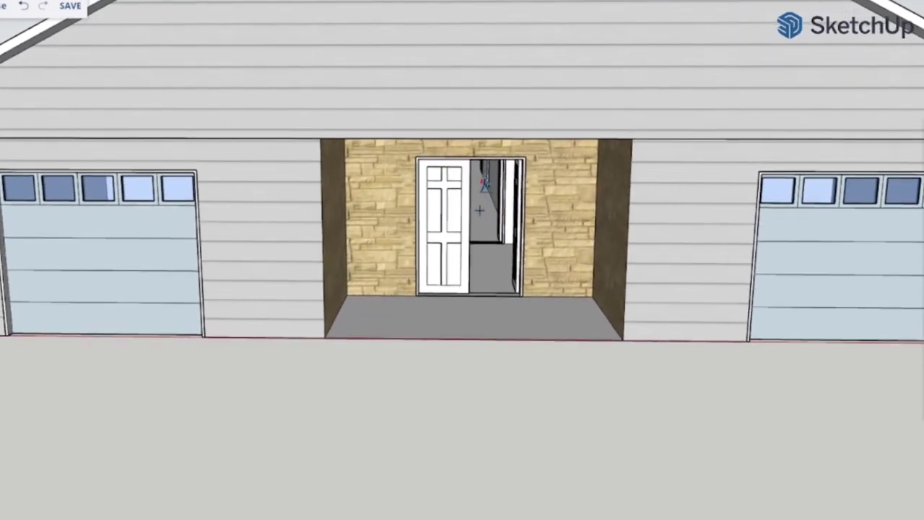
pyautogui.scroll(1, 479, 211)
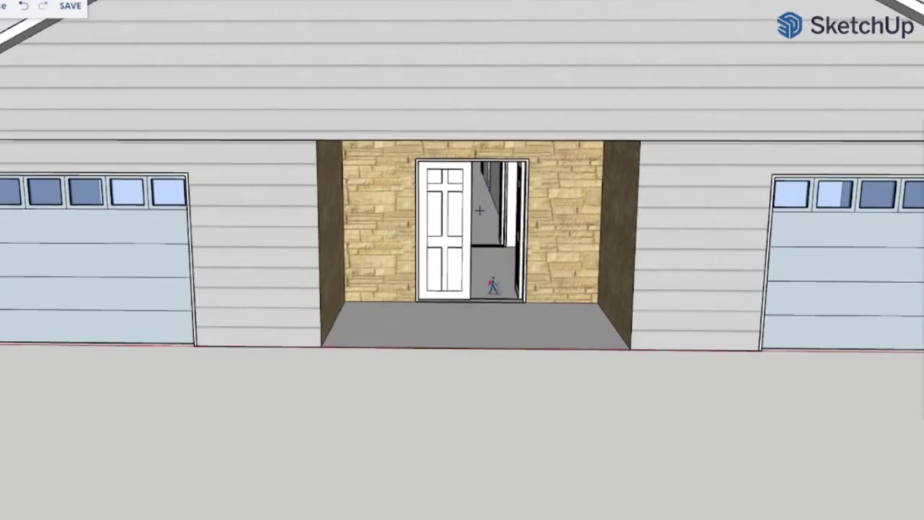
pyautogui.scroll(2, 480, 210)
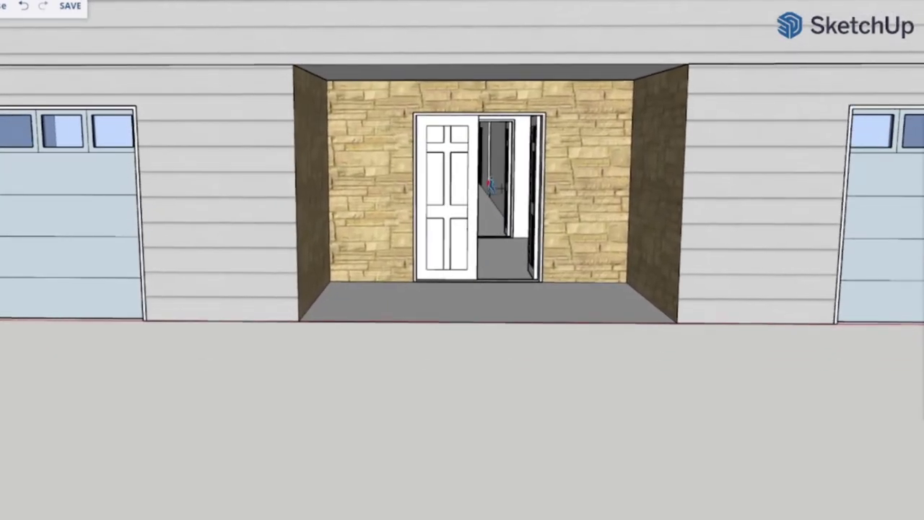
pyautogui.scroll(2, 498, 189)
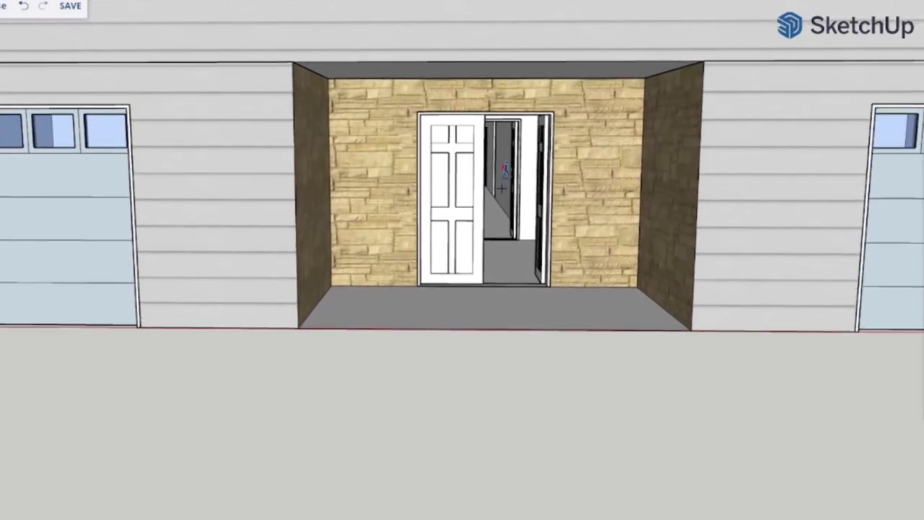
pyautogui.scroll(3, 502, 186)
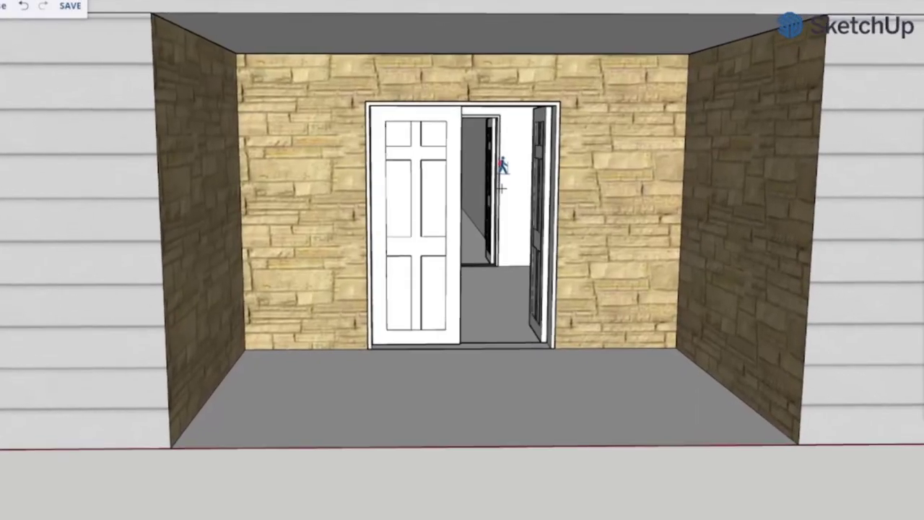
pyautogui.scroll(3, 502, 166)
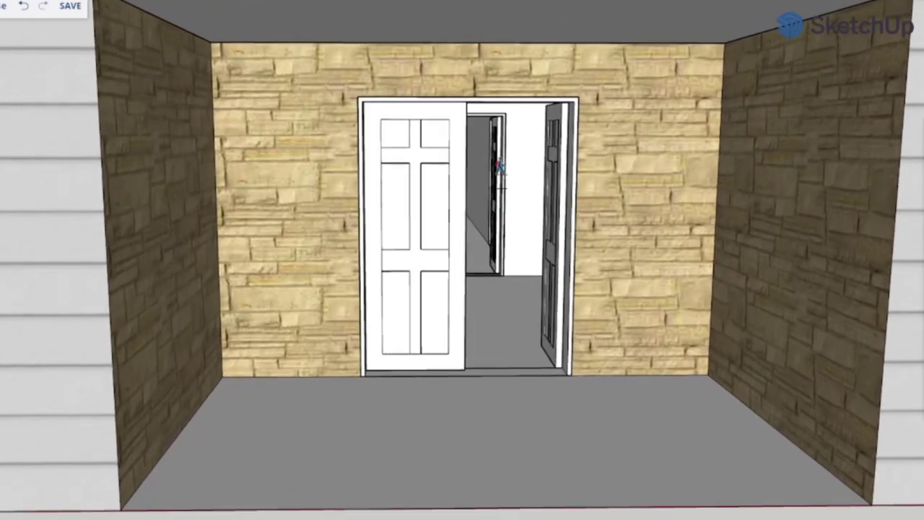
pyautogui.scroll(5, 502, 189)
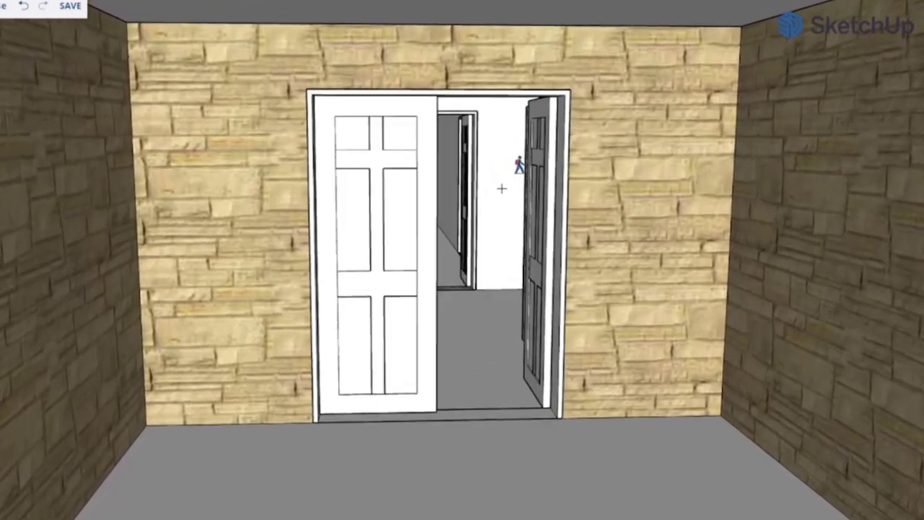
# Step: Walk in through the front double doors and examine the entry area and the hallway leading to the windows
pyautogui.moveTo(519, 165)
pyautogui.mouseDown()
pyautogui.moveTo(491, 158)
pyautogui.moveTo(504, 159)
pyautogui.moveTo(422, 186)
pyautogui.mouseUp()
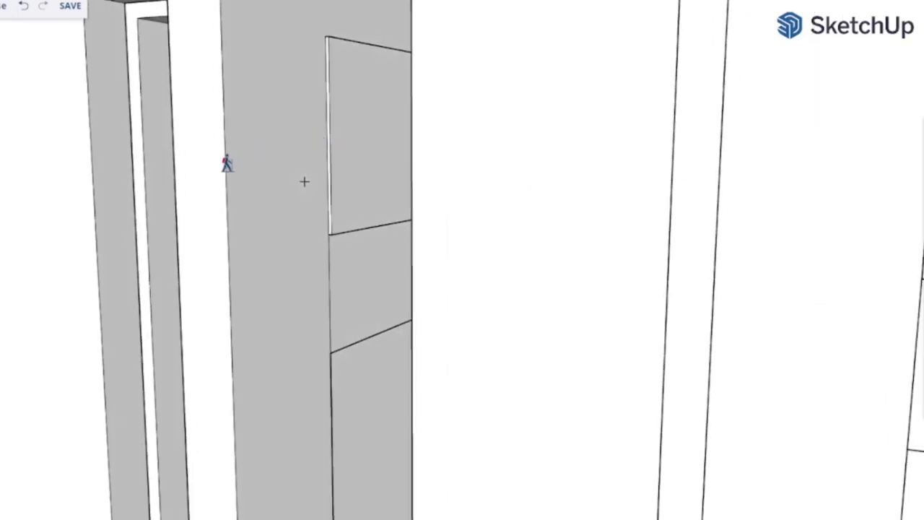
pyautogui.moveTo(186, 166)
pyautogui.mouseDown()
pyautogui.moveTo(235, 163)
pyautogui.moveTo(382, 195)
pyautogui.moveTo(449, 187)
pyautogui.moveTo(481, 207)
pyautogui.moveTo(473, 207)
pyautogui.moveTo(573, 223)
pyautogui.moveTo(650, 221)
pyautogui.mouseUp()
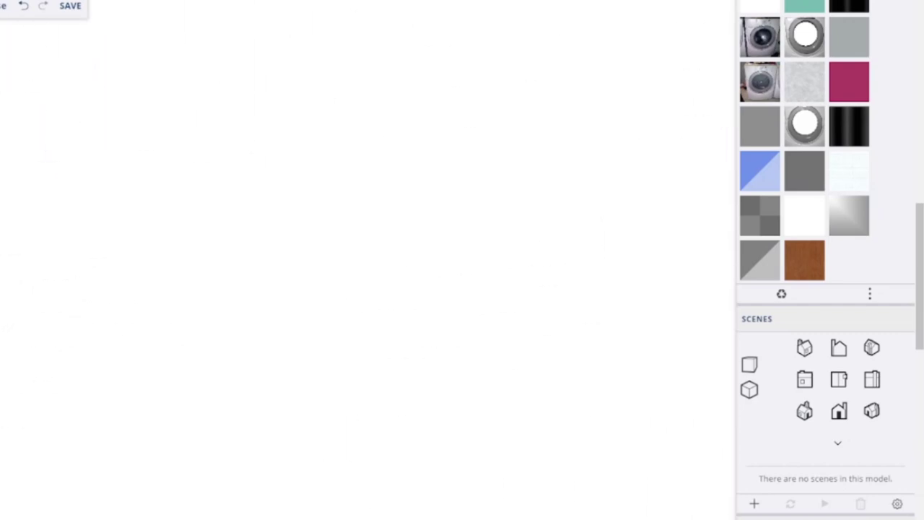
pyautogui.moveTo(535, 222); pyautogui.dragTo(636, 225)
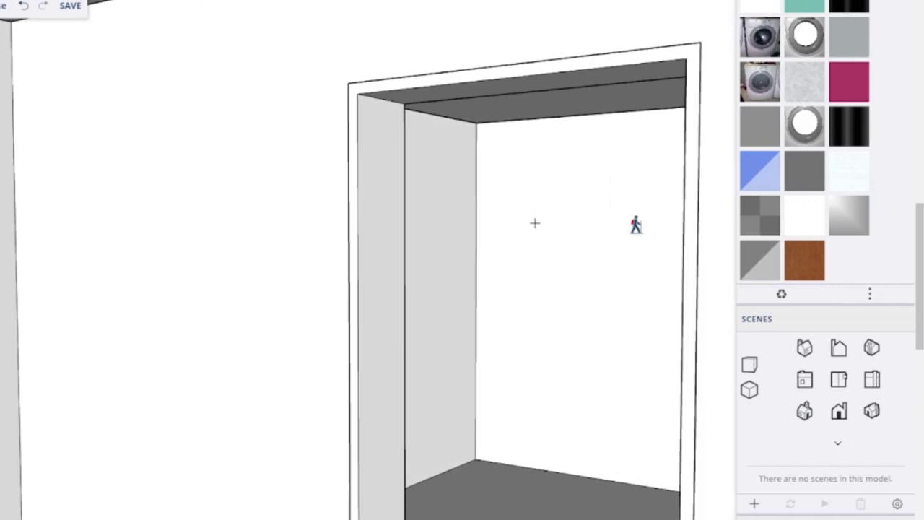
pyautogui.moveTo(583, 235); pyautogui.dragTo(563, 239)
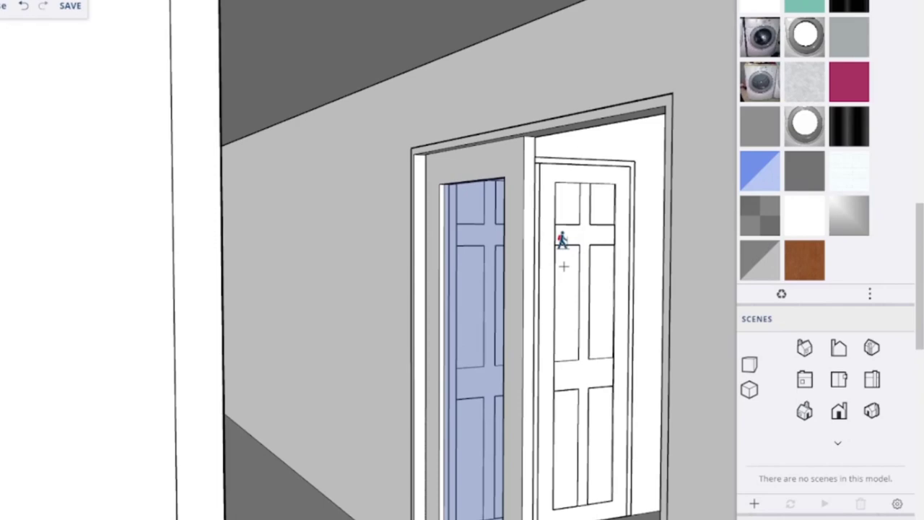
pyautogui.moveTo(562, 240); pyautogui.dragTo(562, 233)
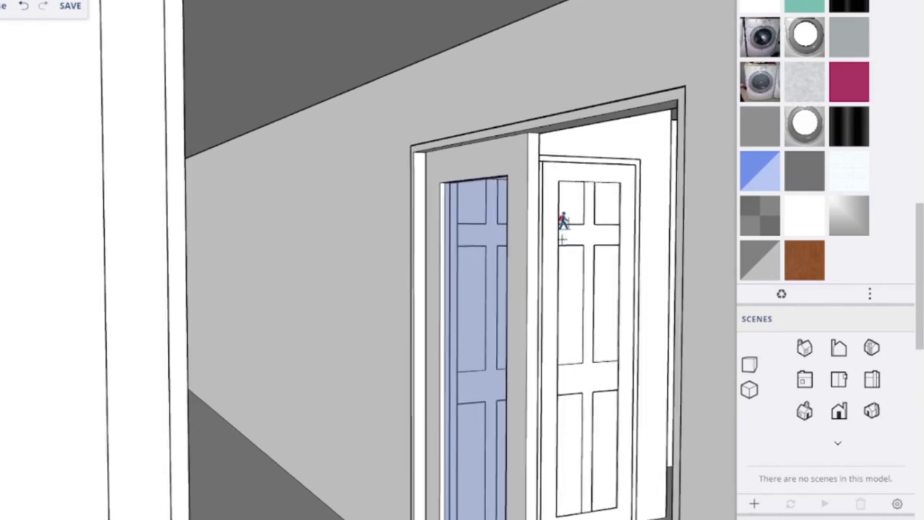
pyautogui.moveTo(563, 220); pyautogui.dragTo(389, 229)
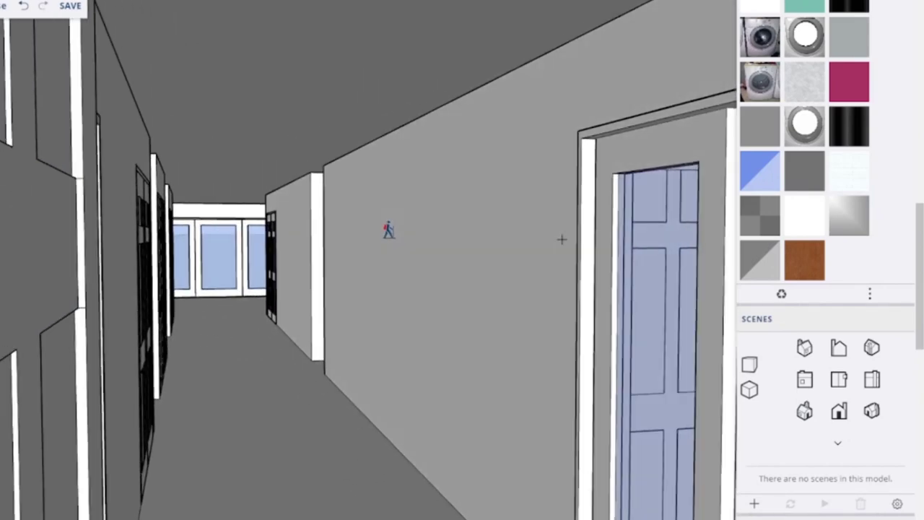
pyautogui.moveTo(340, 247); pyautogui.dragTo(334, 246)
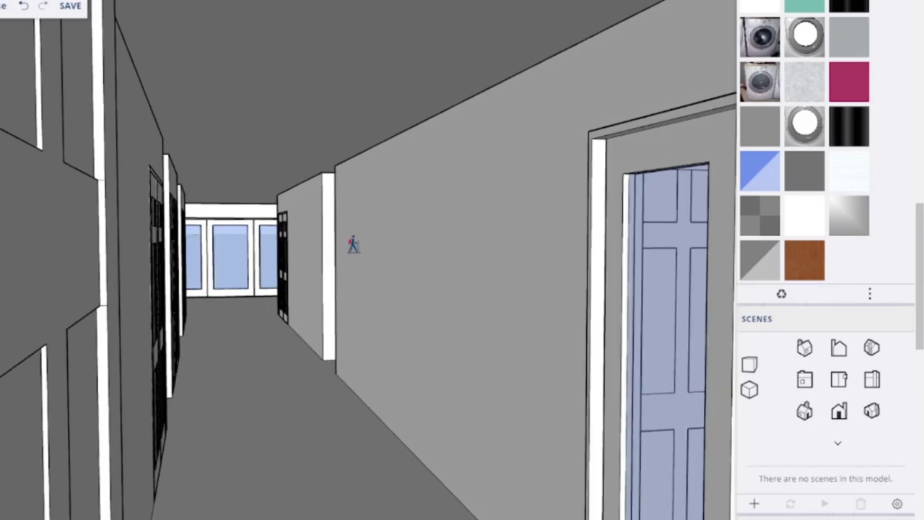
# Step: Examine the room with the paneled closet doors and the glazed double doors looking toward the wooden table
pyautogui.moveTo(596, 294); pyautogui.dragTo(767, 282)
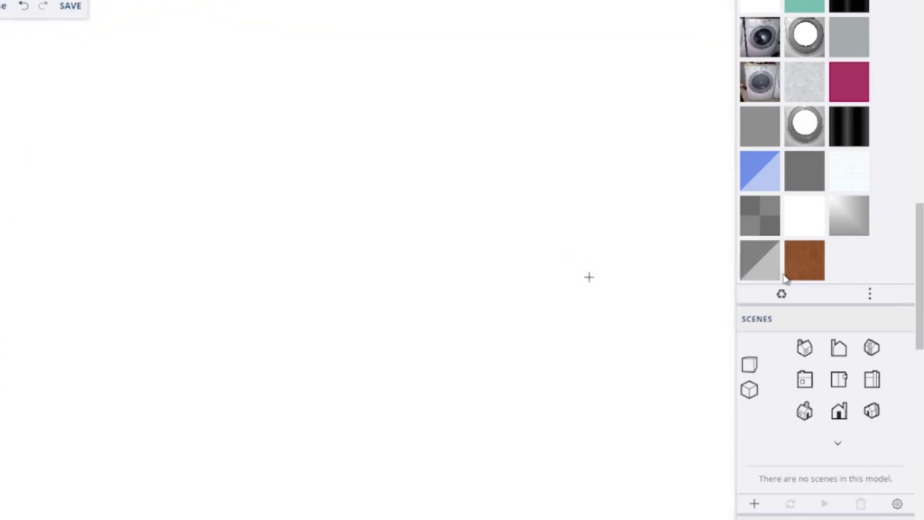
pyautogui.moveTo(806, 277); pyautogui.dragTo(626, 321)
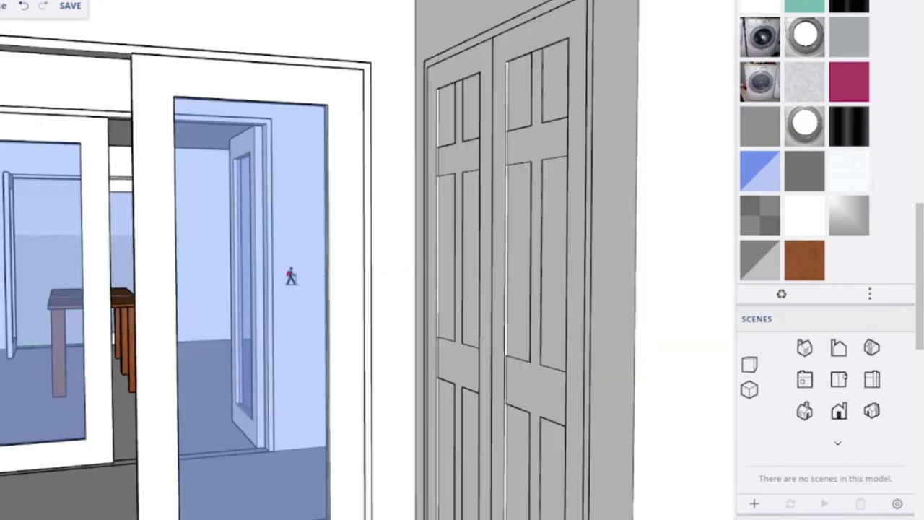
pyautogui.moveTo(319, 275); pyautogui.dragTo(245, 295)
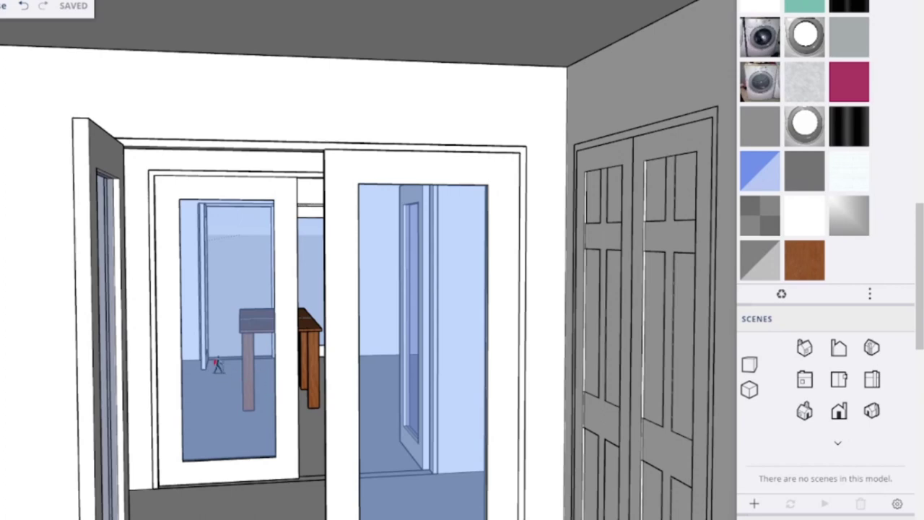
# Step: Walk through the glazed doors and examine the wooden wall and base cabinets along the countertop
pyautogui.moveTo(215, 325); pyautogui.dragTo(221, 274)
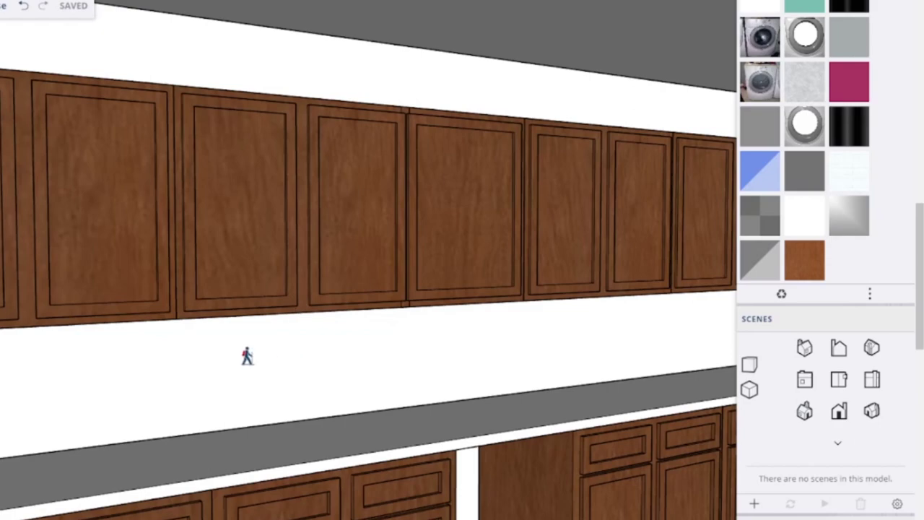
pyautogui.moveTo(276, 386); pyautogui.dragTo(378, 363)
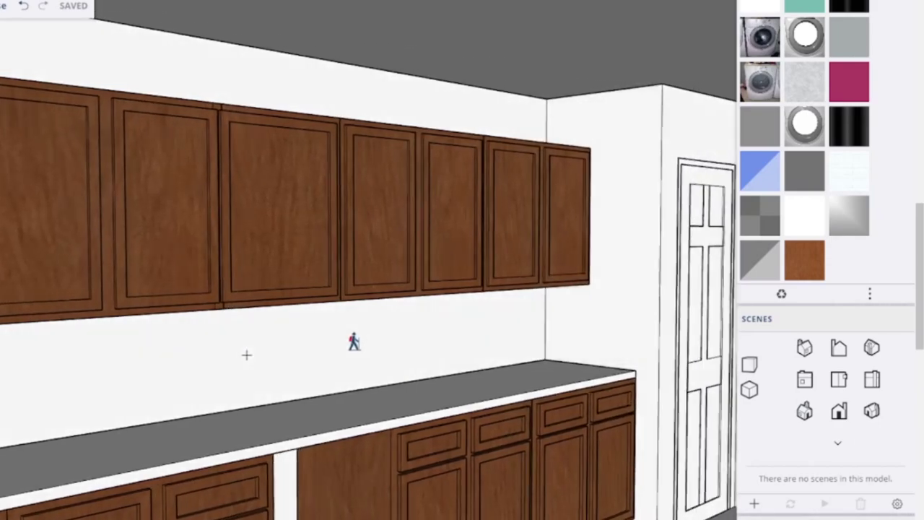
pyautogui.moveTo(282, 315); pyautogui.dragTo(245, 362)
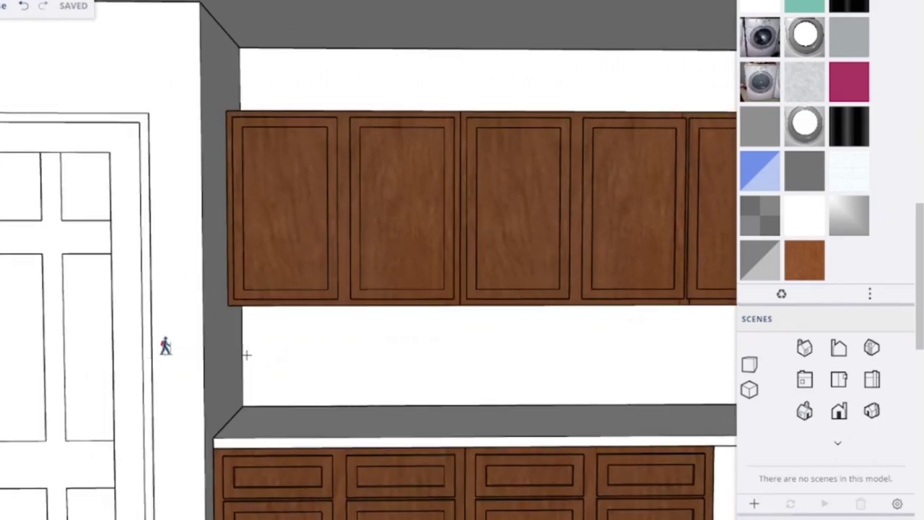
pyautogui.moveTo(200, 344); pyautogui.dragTo(405, 398)
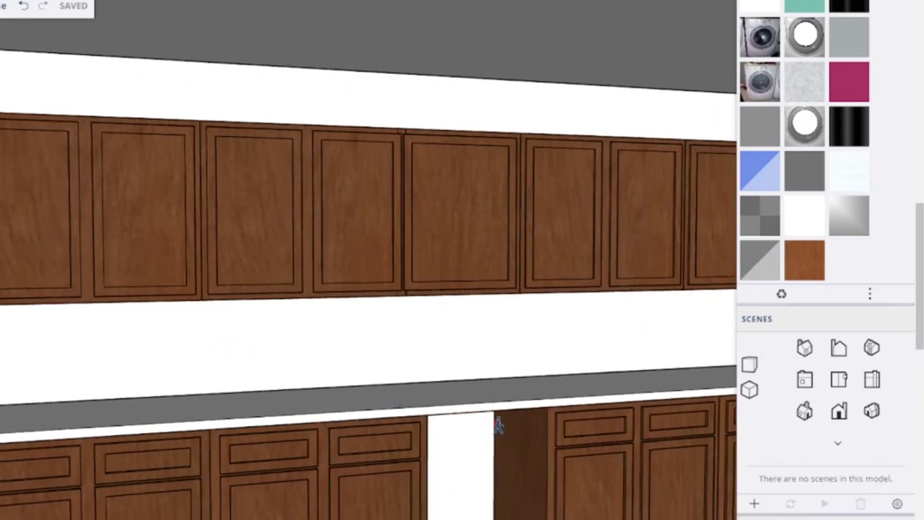
# Step: Examine the tiled laundry area with its washer, dryer and shelves, and the adjacent sink counter and cabinets
pyautogui.moveTo(473, 359); pyautogui.dragTo(361, 270)
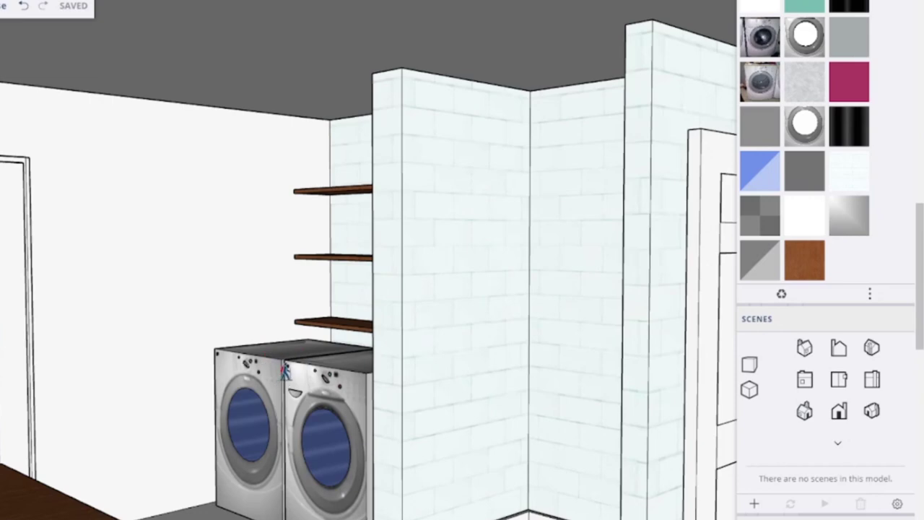
pyautogui.moveTo(285, 371); pyautogui.dragTo(197, 370)
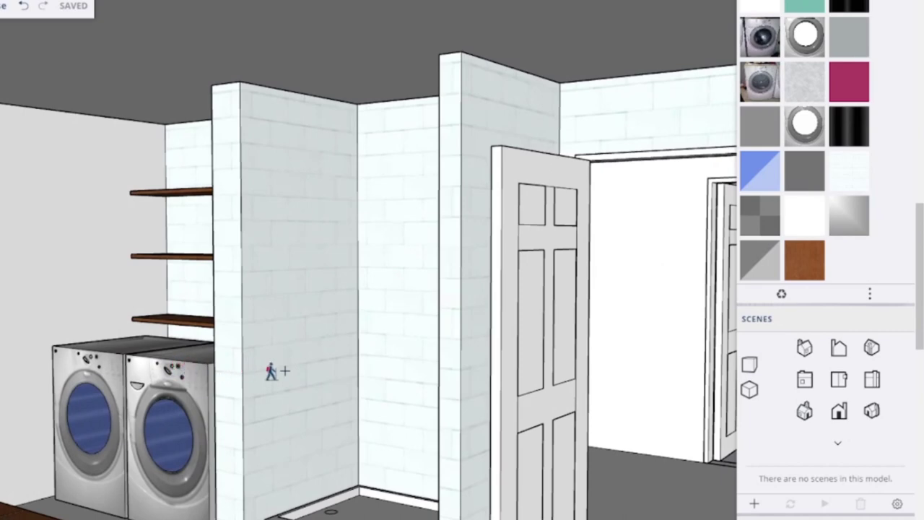
pyautogui.moveTo(289, 373); pyautogui.dragTo(398, 378)
pyautogui.moveTo(246, 384); pyautogui.dragTo(272, 373)
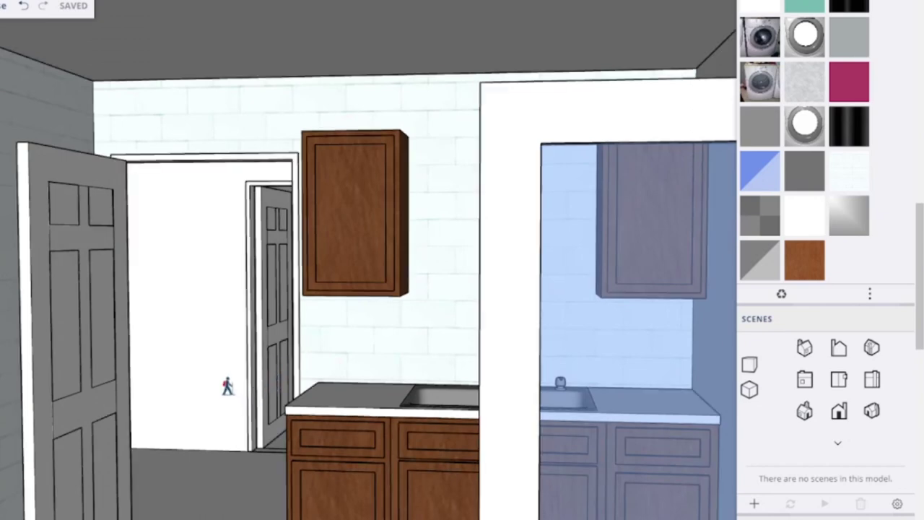
# Step: Walk back through the hallway and examine the rooms behind the paneled doors, ending at the room with the window
pyautogui.moveTo(186, 409); pyautogui.dragTo(452, 208)
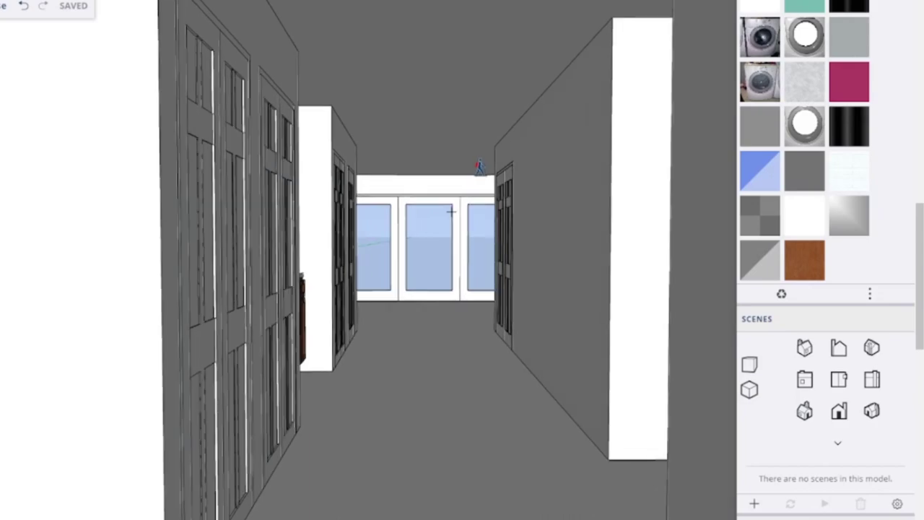
pyautogui.moveTo(479, 167); pyautogui.dragTo(724, 256)
pyautogui.moveTo(642, 233); pyautogui.dragTo(633, 284)
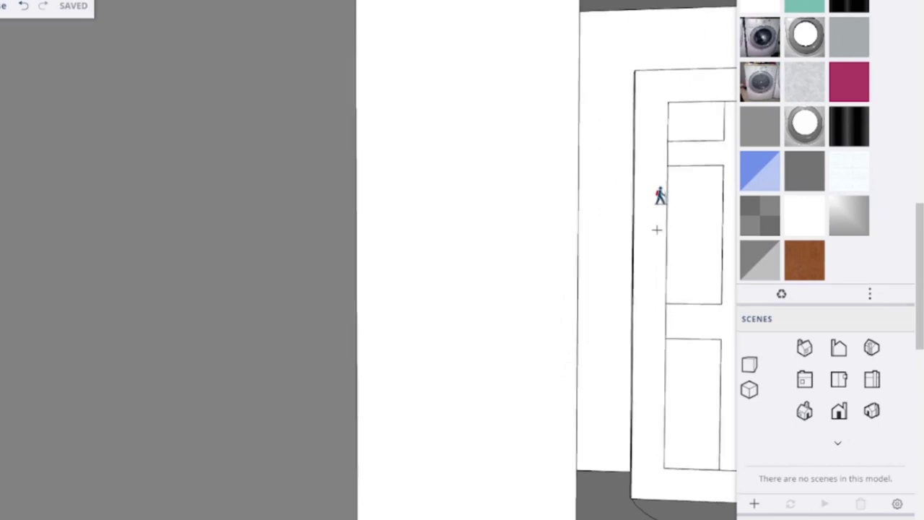
pyautogui.moveTo(692, 195); pyautogui.dragTo(272, 215)
pyautogui.moveTo(337, 235); pyautogui.dragTo(199, 232)
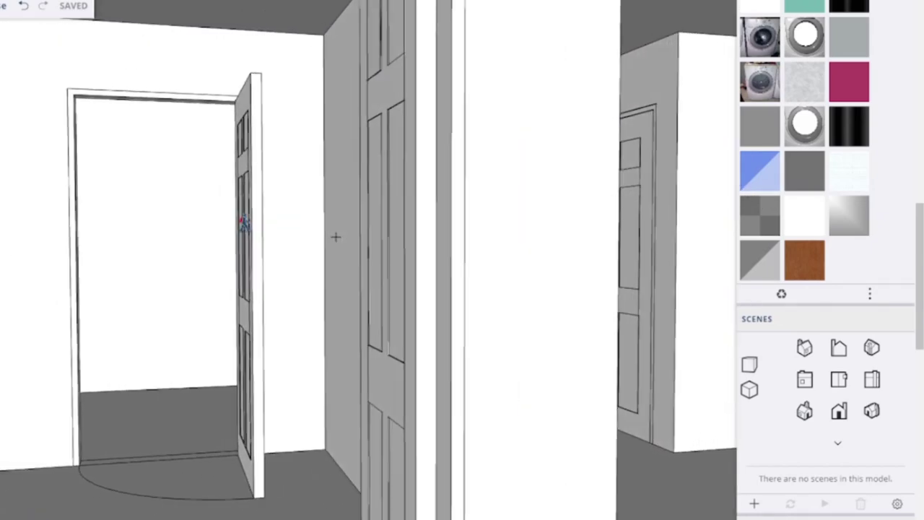
pyautogui.moveTo(244, 224); pyautogui.dragTo(317, 230)
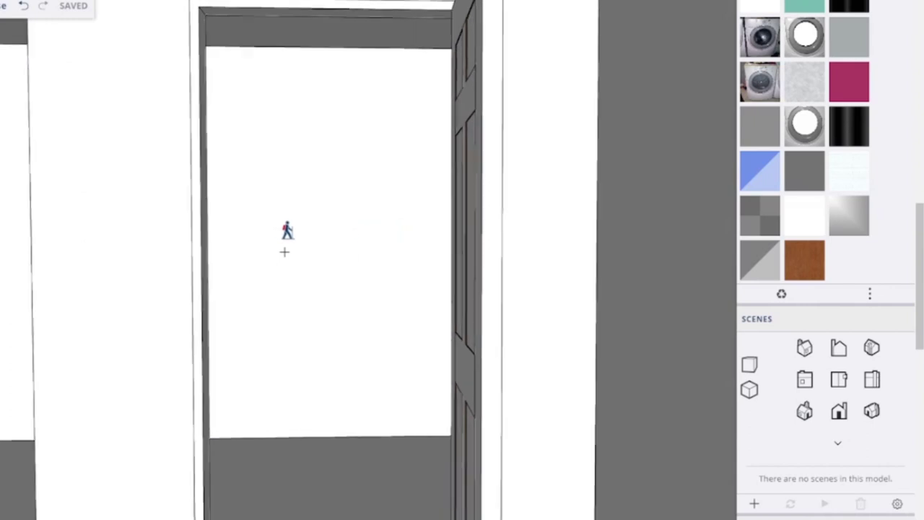
pyautogui.moveTo(204, 239); pyautogui.dragTo(70, 204)
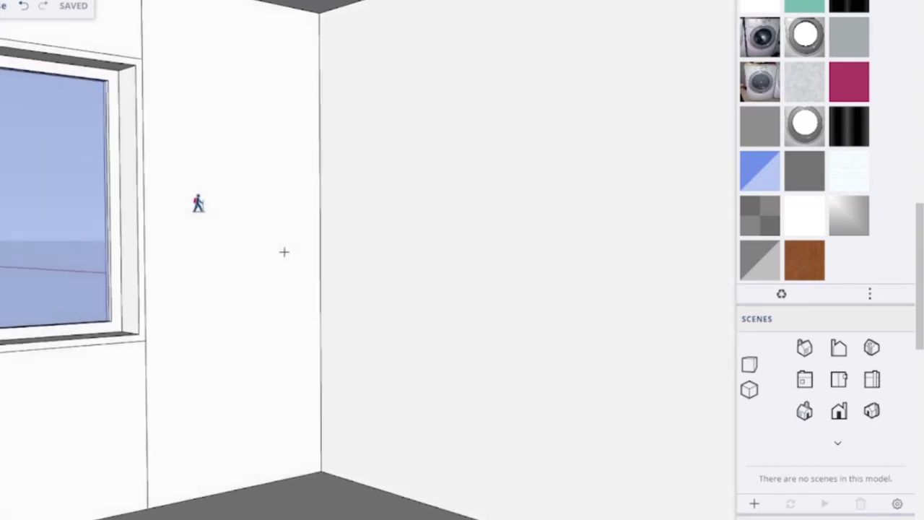
# Step: Leave the windowed room and examine the layout of the bedrooms, bathroom, closets and hallway from above
pyautogui.moveTo(198, 204); pyautogui.dragTo(258, 244)
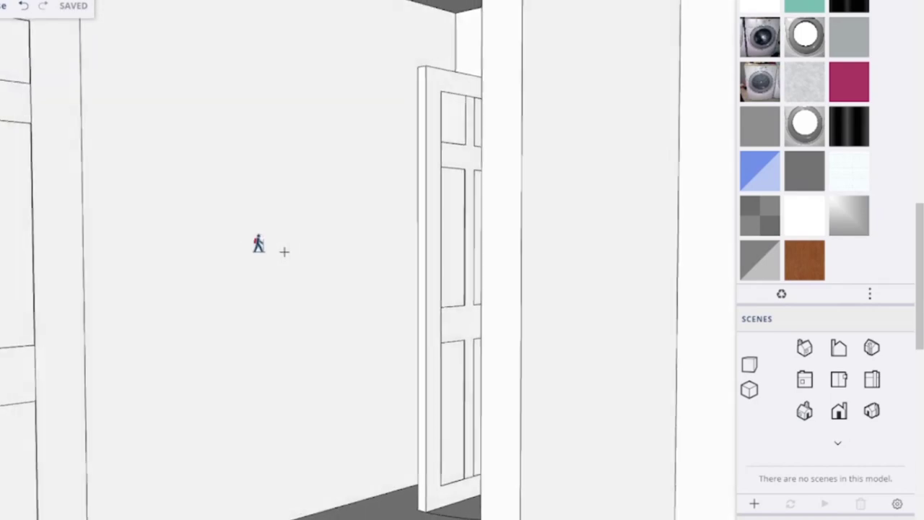
pyautogui.moveTo(277, 211); pyautogui.dragTo(386, 197)
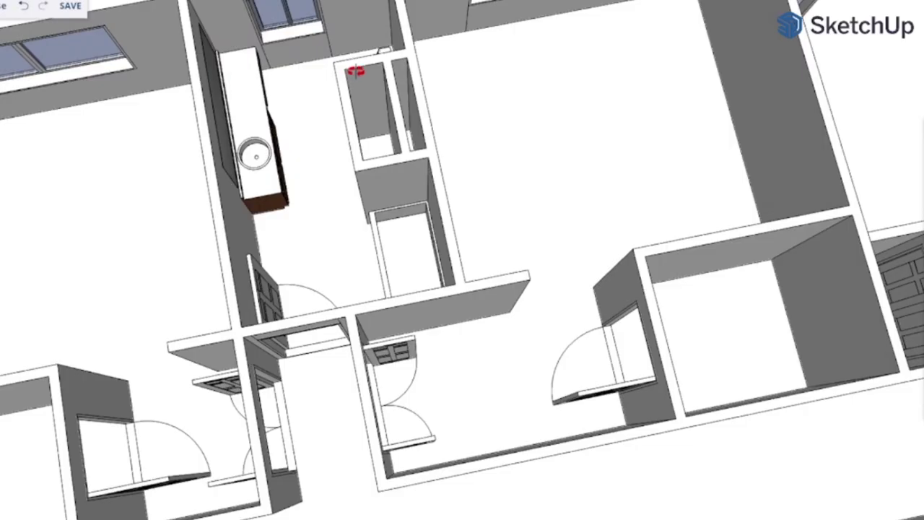
pyautogui.moveTo(355, 67); pyautogui.dragTo(282, 94, button='middle')
pyautogui.scroll(-2, 369, 106)
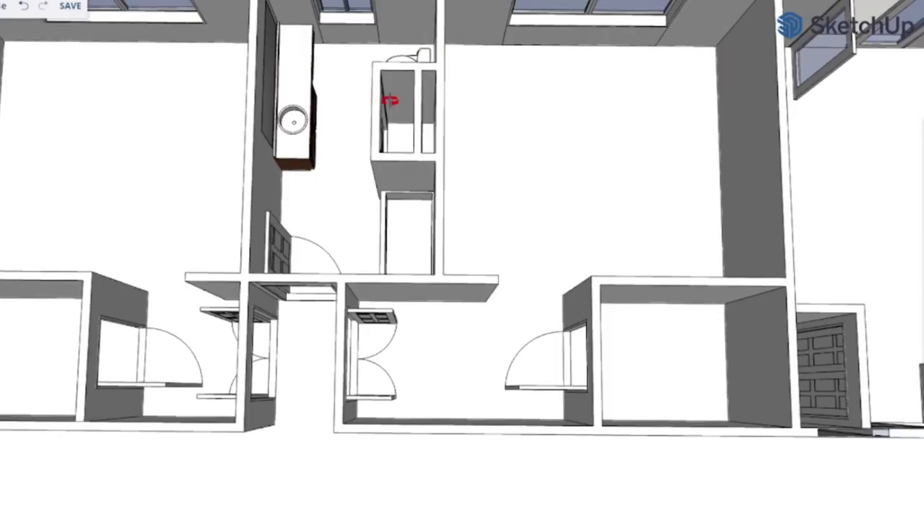
pyautogui.scroll(-3, 456, 111)
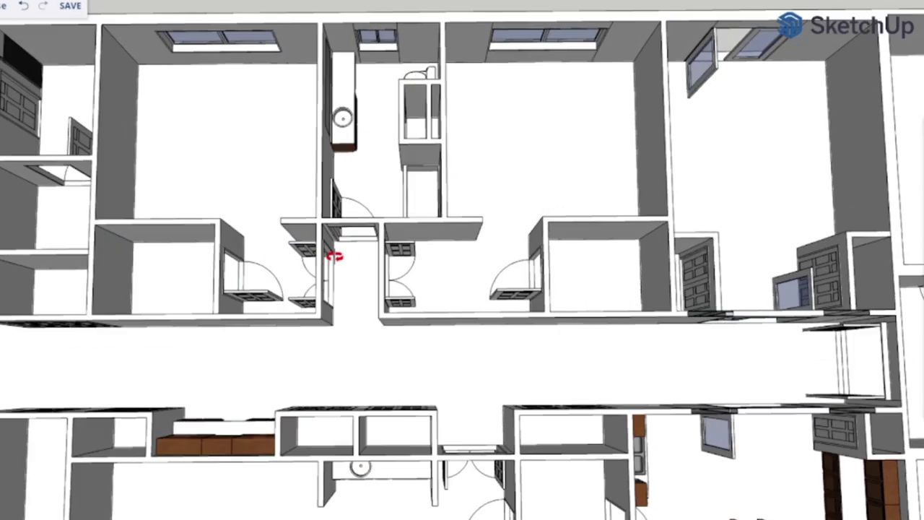
pyautogui.scroll(2, 389, 159)
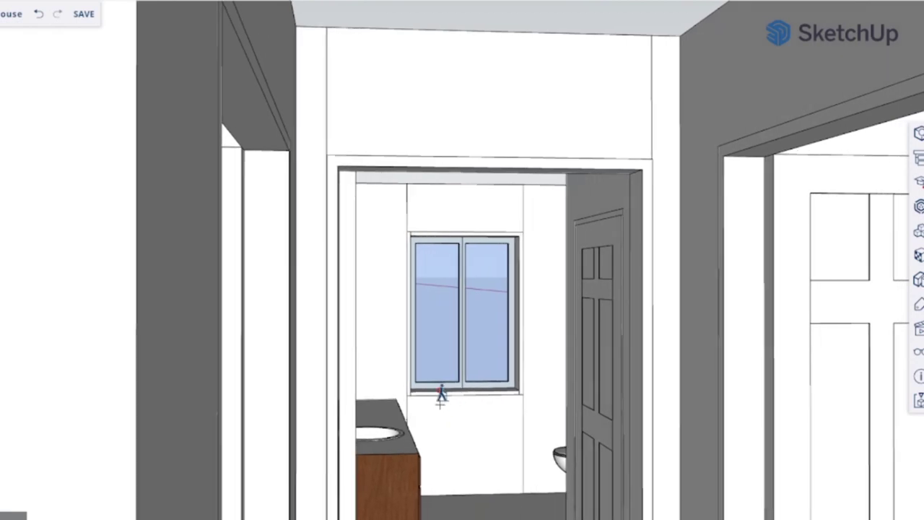
# Step: Walk toward the hallway bathroom and examine its vanity, window, toilet and paneled door
pyautogui.moveTo(440, 386); pyautogui.dragTo(444, 384)
pyautogui.moveTo(455, 417); pyautogui.dragTo(455, 417)
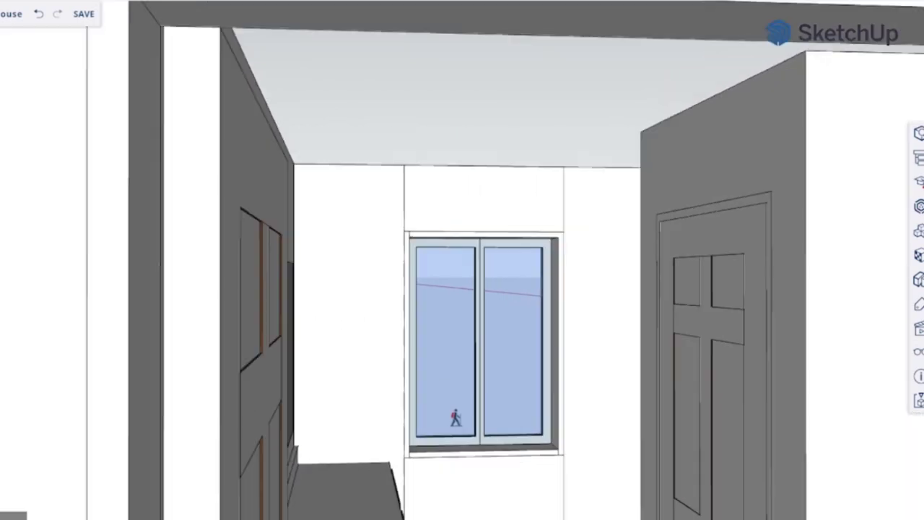
pyautogui.press('Down')
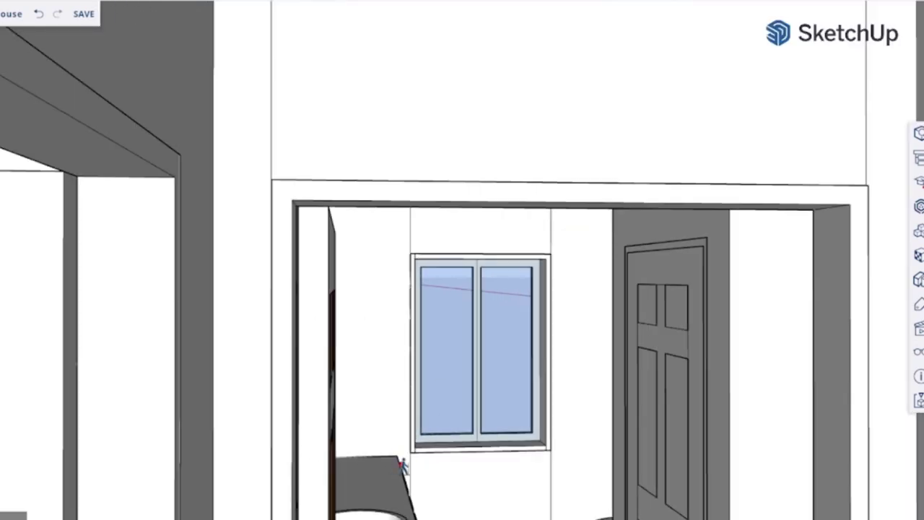
pyautogui.press('Up')
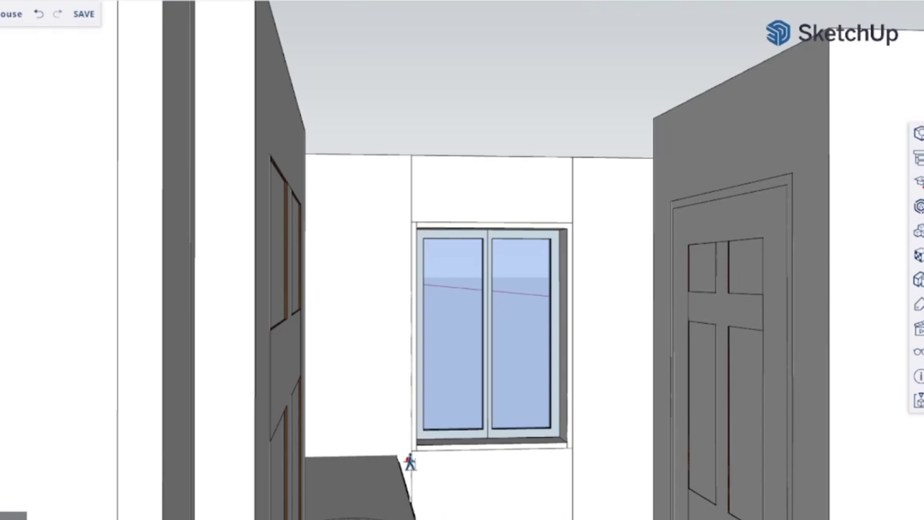
pyautogui.moveTo(409, 462); pyautogui.dragTo(541, 483)
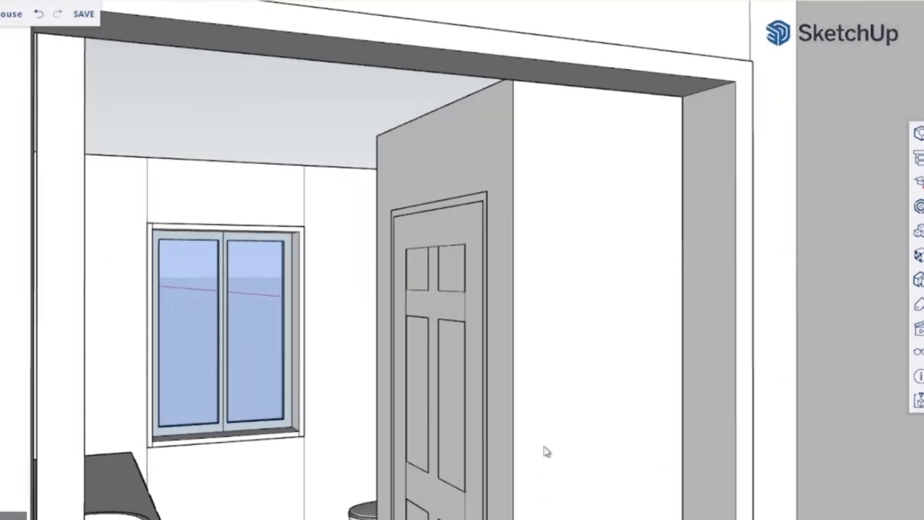
pyautogui.moveTo(547, 453); pyautogui.dragTo(548, 462, button='middle')
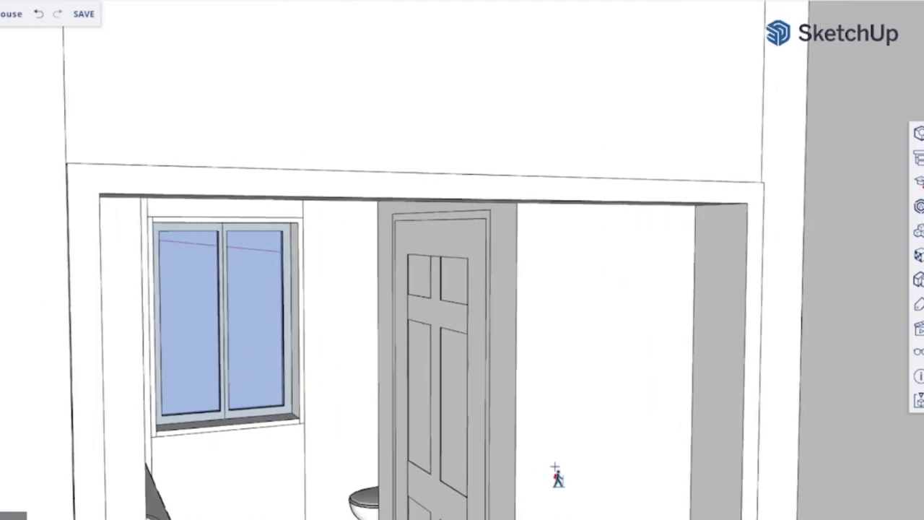
pyautogui.moveTo(566, 477); pyautogui.dragTo(588, 473, button='middle')
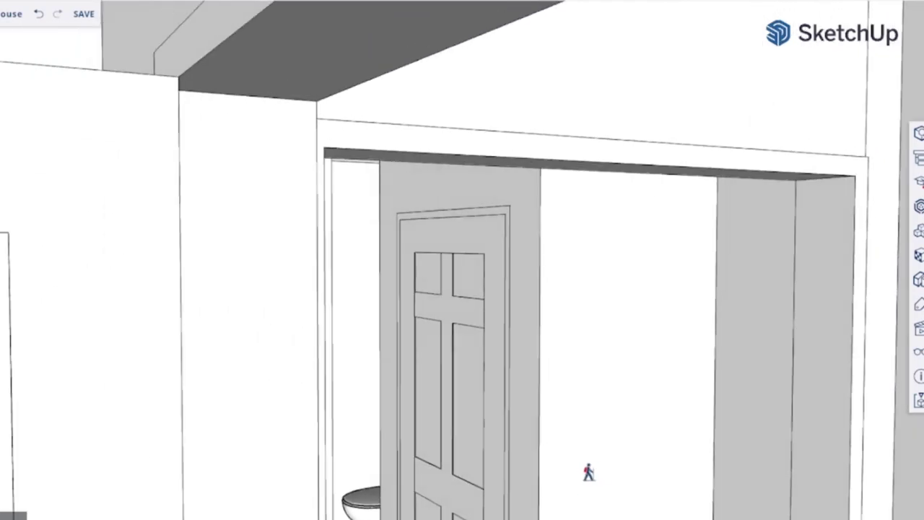
pyautogui.moveTo(599, 473); pyautogui.dragTo(798, 463)
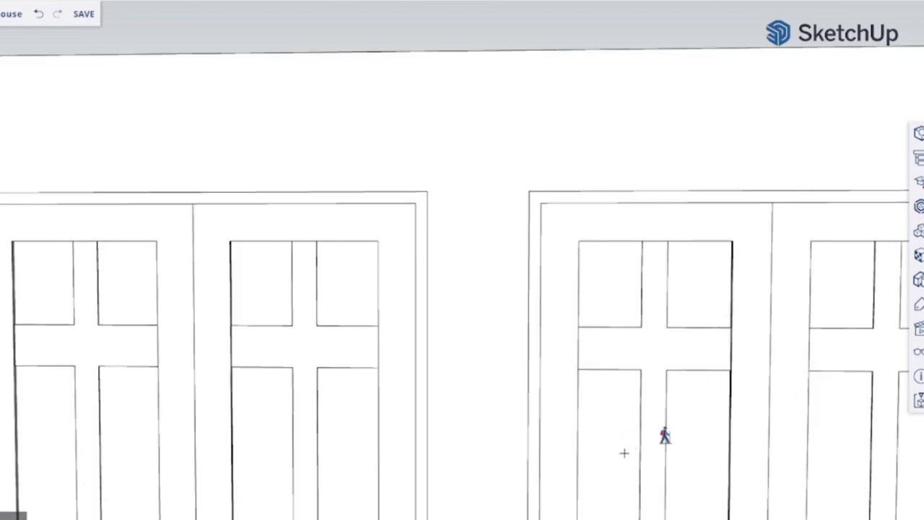
# Step: Walk past the paneled double doors in the hallway and examine the bedroom with its window and empty corner
pyautogui.moveTo(650, 437); pyautogui.dragTo(605, 440)
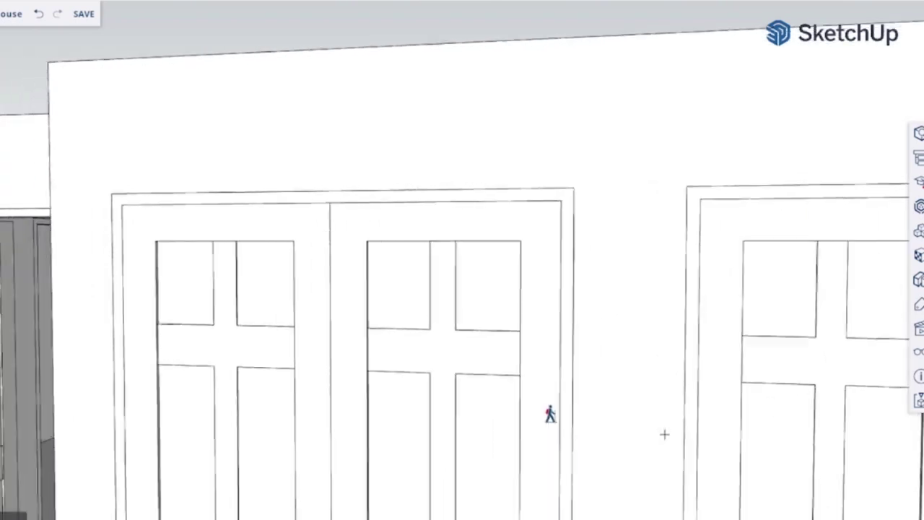
pyautogui.moveTo(442, 418); pyautogui.dragTo(708, 368)
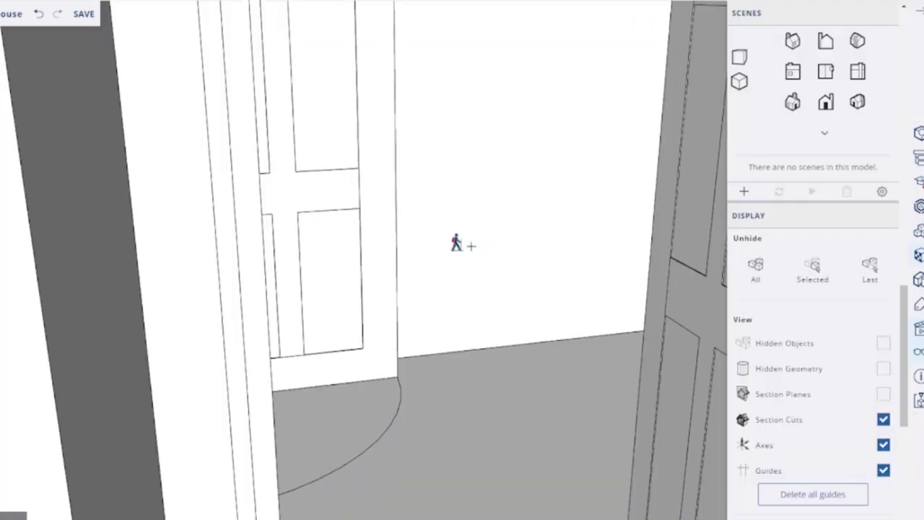
pyautogui.moveTo(452, 242); pyautogui.dragTo(395, 245)
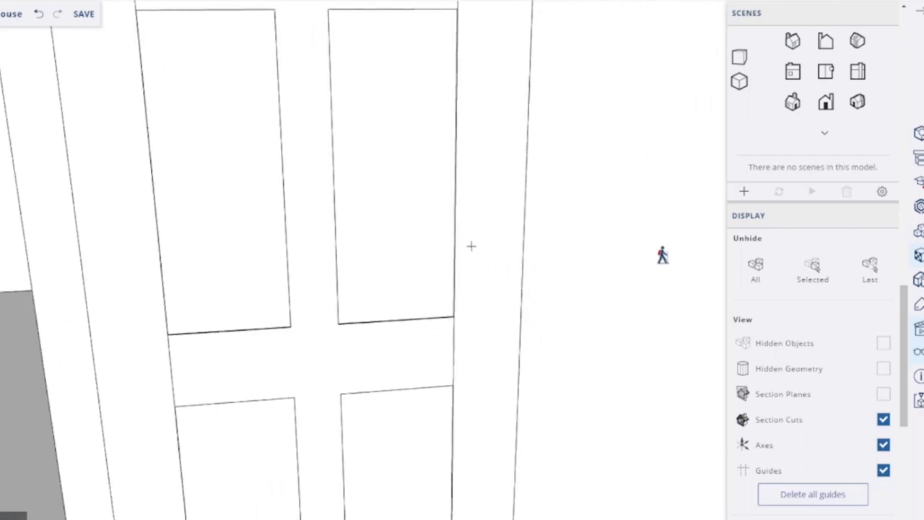
pyautogui.moveTo(629, 229); pyautogui.dragTo(304, 204)
pyautogui.moveTo(227, 249); pyautogui.dragTo(229, 224)
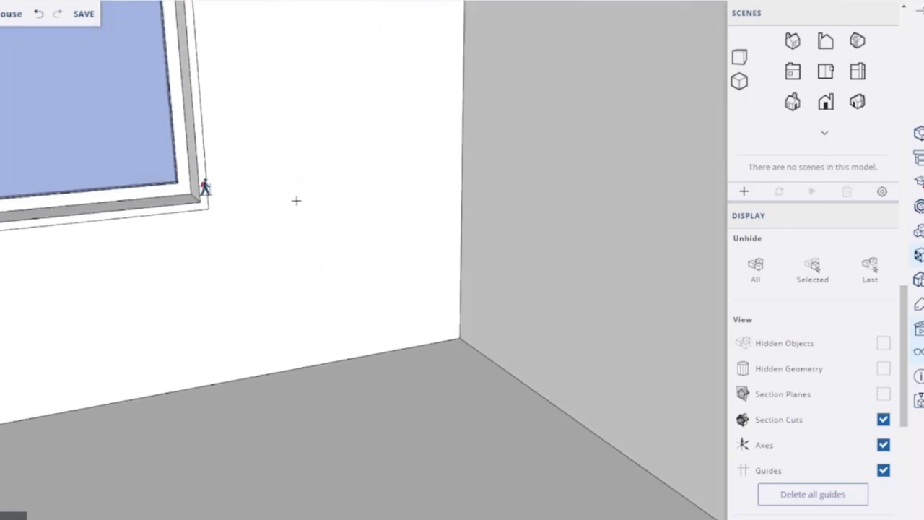
pyautogui.moveTo(204, 187); pyautogui.dragTo(102, 206)
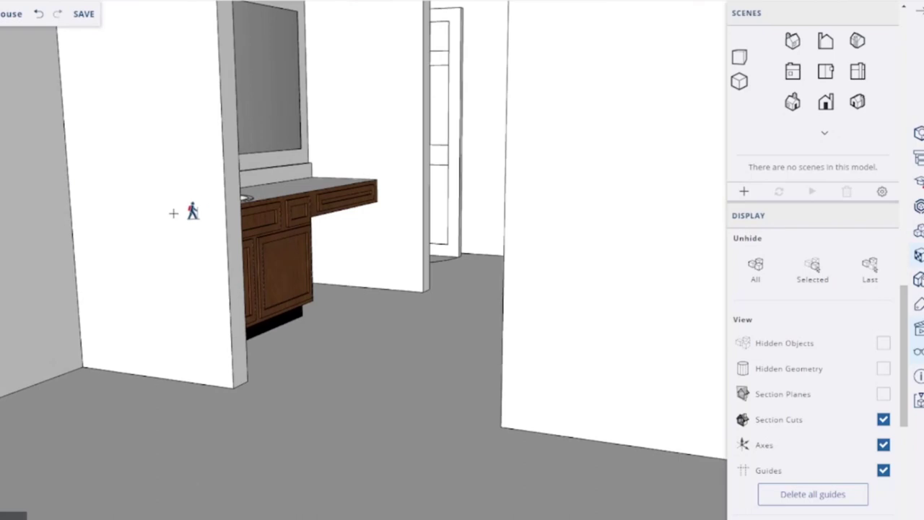
# Step: Walk from the bedroom past the wooden vanity and examine the bathroom's bathtub, window, sink and toilet
pyautogui.moveTo(193, 211); pyautogui.dragTo(286, 152)
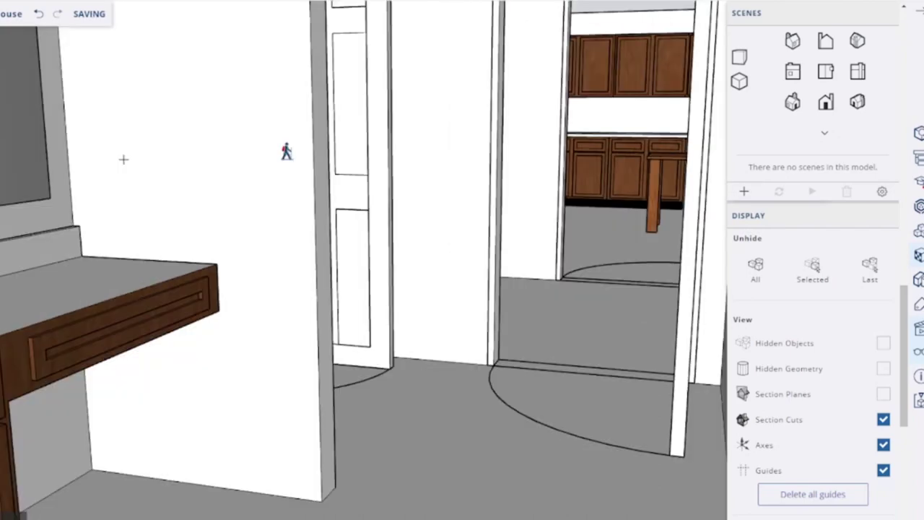
pyautogui.moveTo(437, 203); pyautogui.dragTo(567, 190)
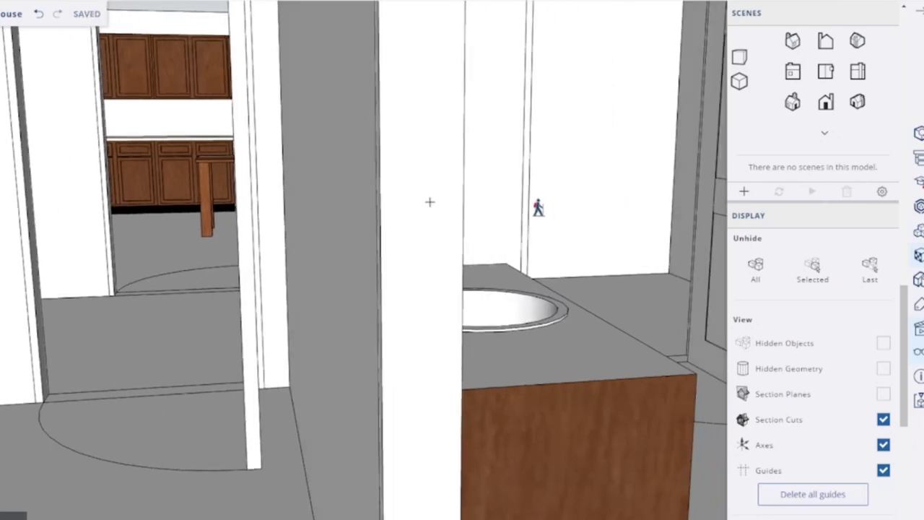
pyautogui.moveTo(538, 204); pyautogui.dragTo(671, 202)
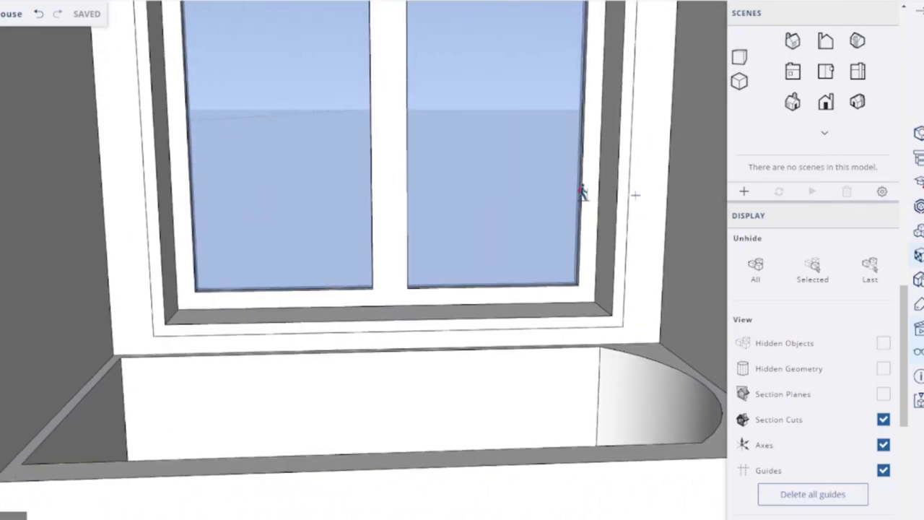
pyautogui.moveTo(582, 193); pyautogui.dragTo(294, 242)
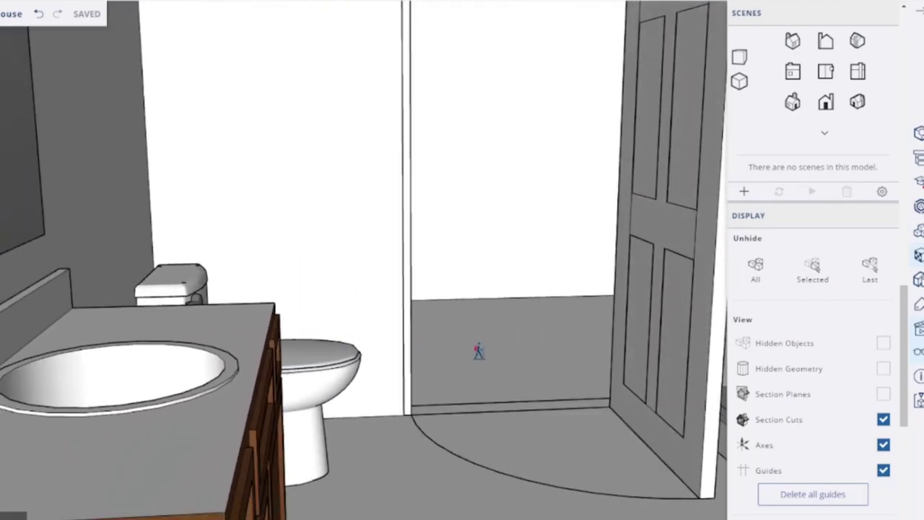
# Step: Walk through the paneled door beside the toilet, view the empty room beyond and head back toward the hallway
pyautogui.moveTo(513, 327); pyautogui.dragTo(524, 284)
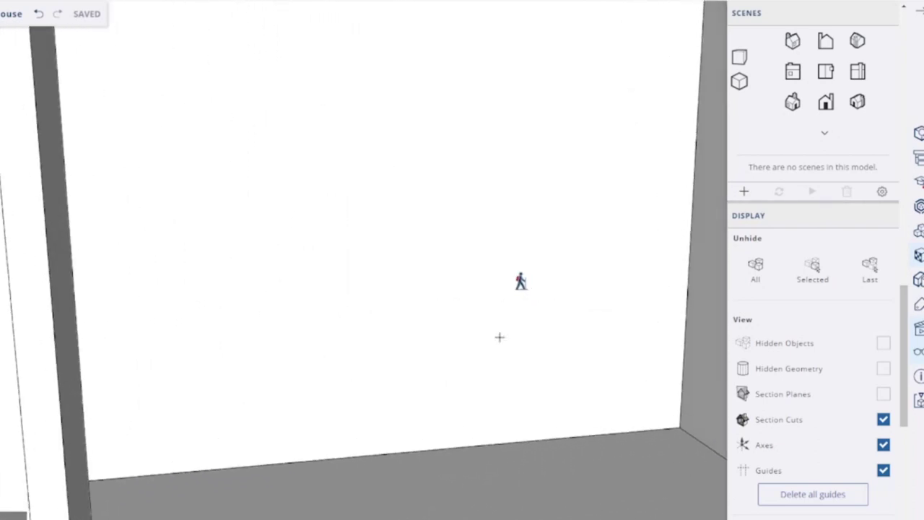
pyautogui.moveTo(231, 310); pyautogui.dragTo(162, 217)
pyautogui.moveTo(261, 242); pyautogui.dragTo(7, 216)
pyautogui.moveTo(69, 247); pyautogui.dragTo(69, 247)
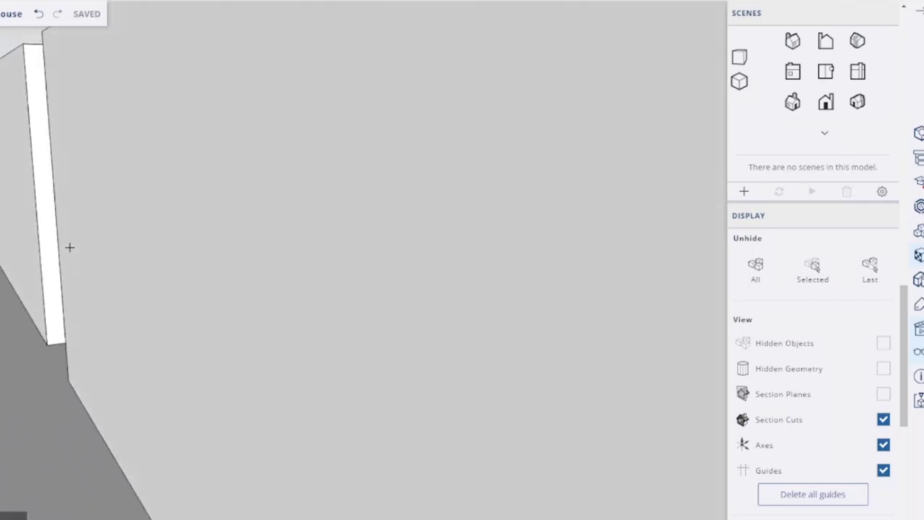
# Step: Turn down the main hallway and examine the open wooden shelves, base cabinets and paneled closet doors
pyautogui.press('Left')
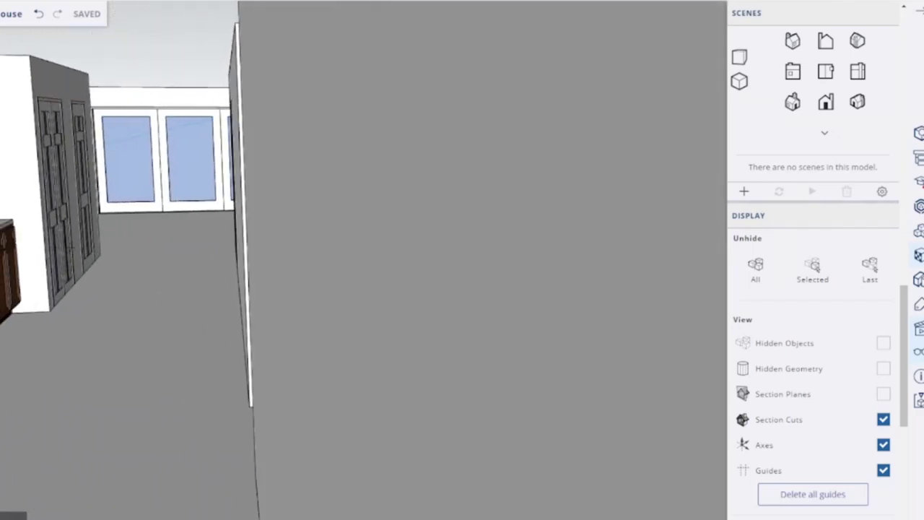
pyautogui.press('Left')
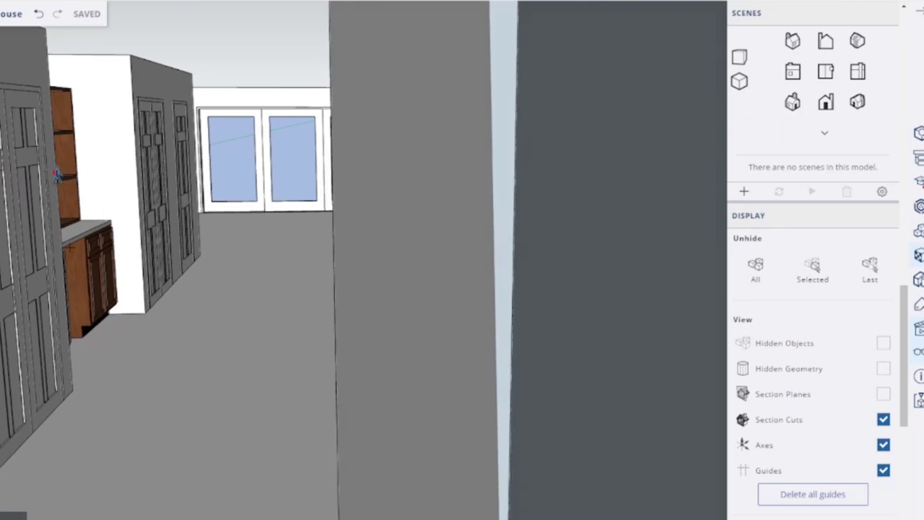
pyautogui.press('Left')
pyautogui.moveTo(91, 201); pyautogui.dragTo(112, 208)
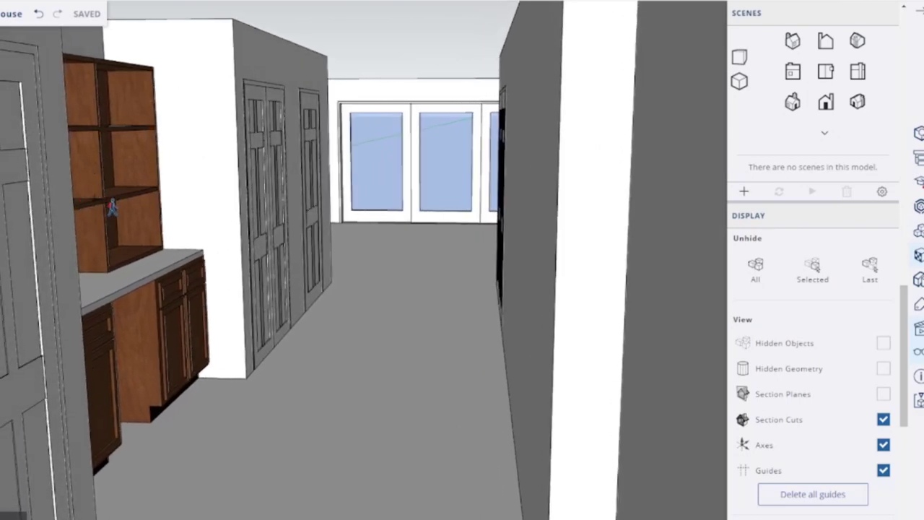
pyautogui.moveTo(142, 302); pyautogui.dragTo(153, 346)
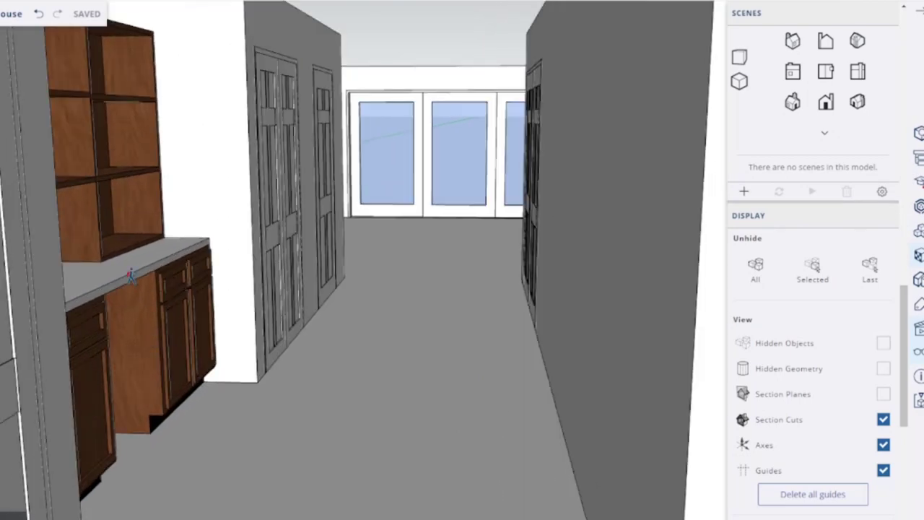
pyautogui.moveTo(131, 277); pyautogui.dragTo(101, 180)
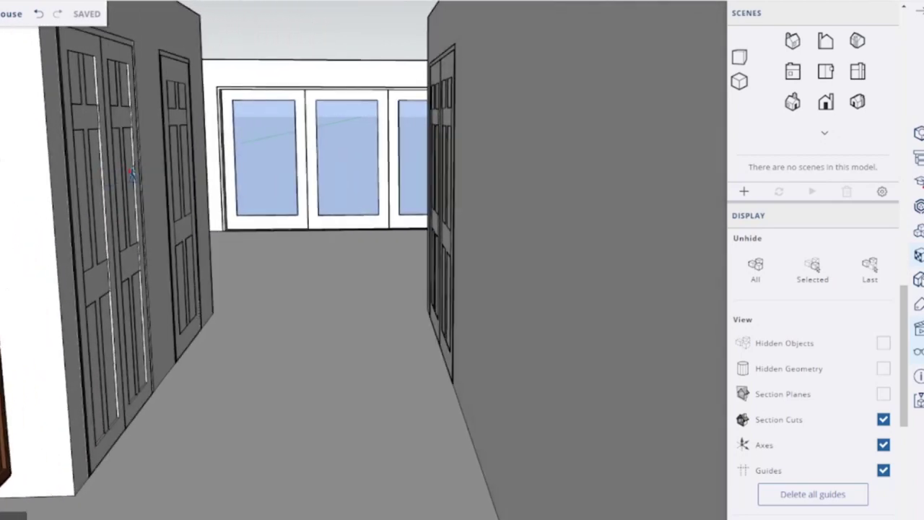
# Step: Walk to the four-panel glazed doors and examine the wooden built-in wall unit beside the open exterior door
pyautogui.moveTo(198, 158); pyautogui.dragTo(244, 101)
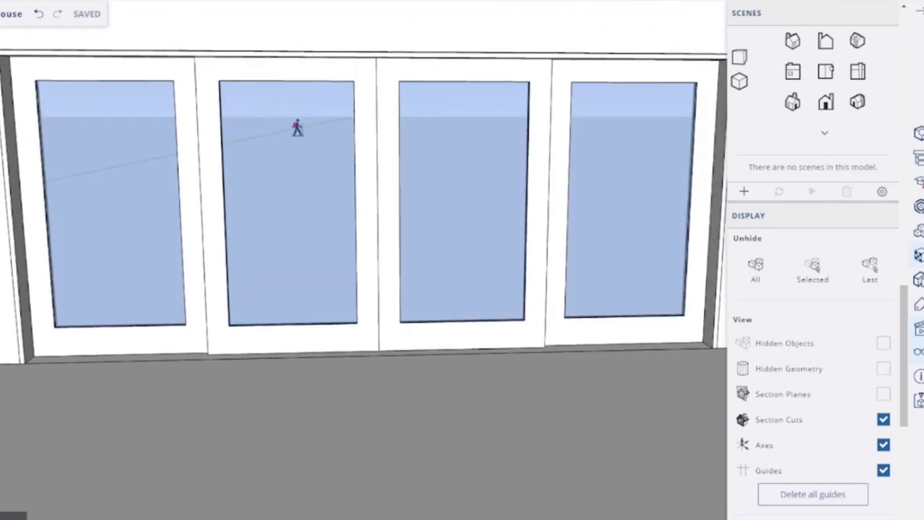
pyautogui.moveTo(297, 128); pyautogui.dragTo(508, 221)
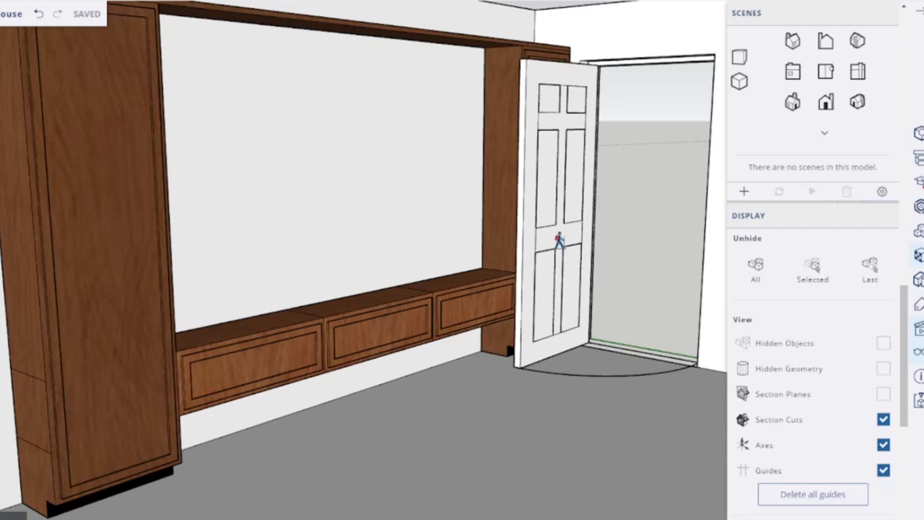
pyautogui.moveTo(518, 207); pyautogui.dragTo(481, 196)
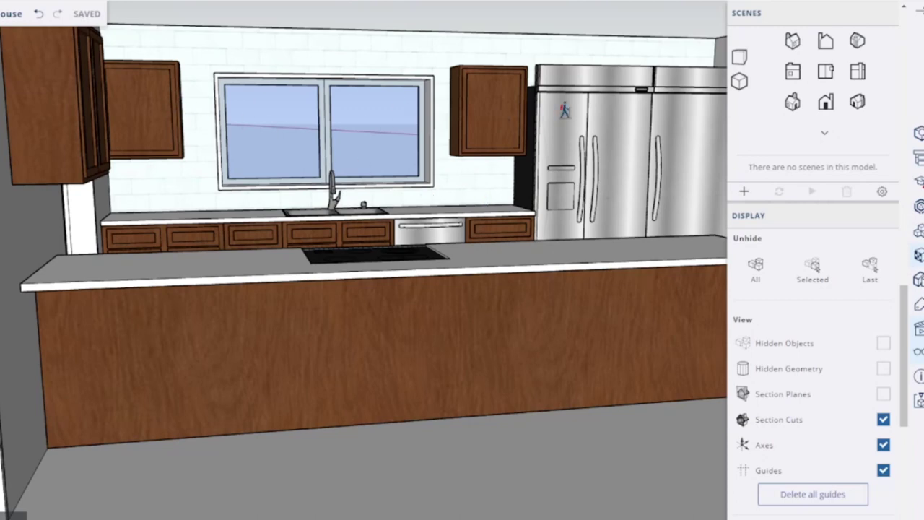
# Step: Examine the kitchen's island with cooktop, sink counter, wooden cabinets and stainless refrigerators from several viewpoints
pyautogui.moveTo(639, 187); pyautogui.dragTo(671, 163)
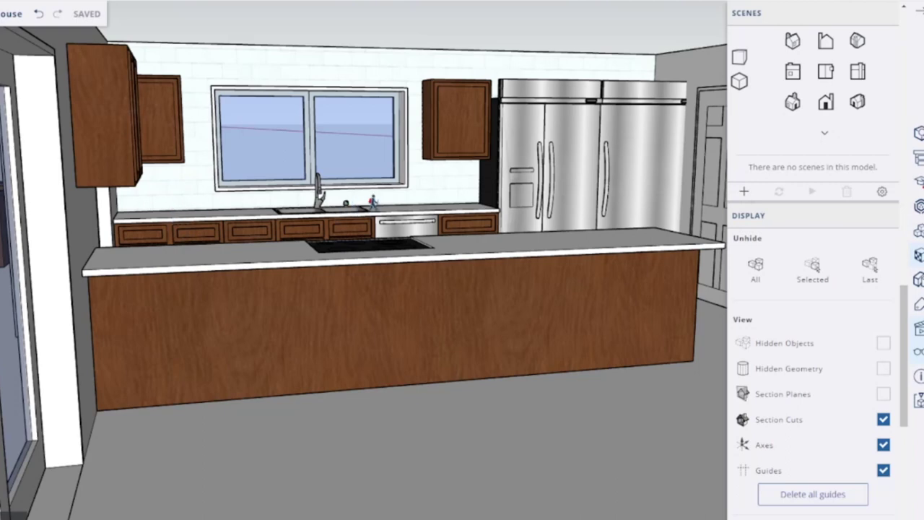
pyautogui.moveTo(473, 151); pyautogui.dragTo(469, 126)
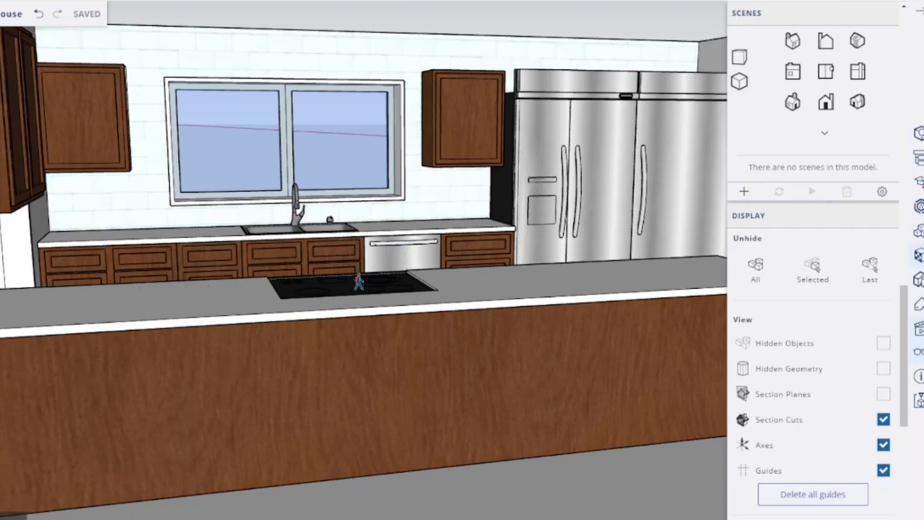
pyautogui.moveTo(460, 219); pyautogui.dragTo(477, 173)
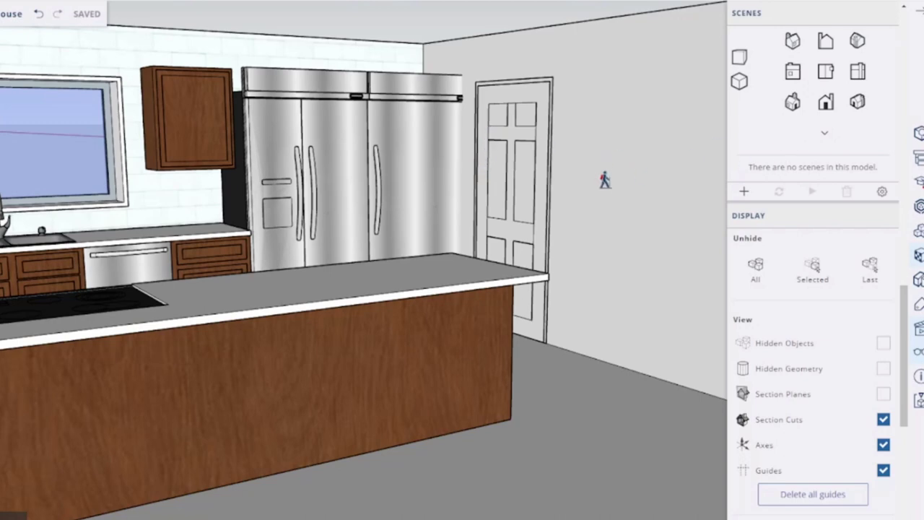
pyautogui.moveTo(605, 175)
pyautogui.mouseDown()
pyautogui.moveTo(586, 171)
pyautogui.moveTo(593, 175)
pyautogui.mouseUp()
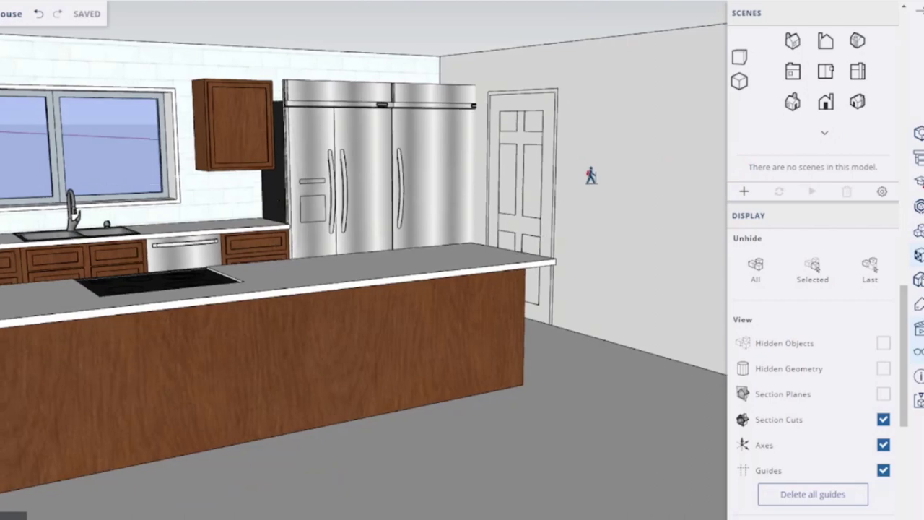
# Step: Move from the kitchen to an elevated view of the roofless house and examine its full room layout and front garages
pyautogui.moveTo(593, 176); pyautogui.dragTo(744, 394, button='middle')
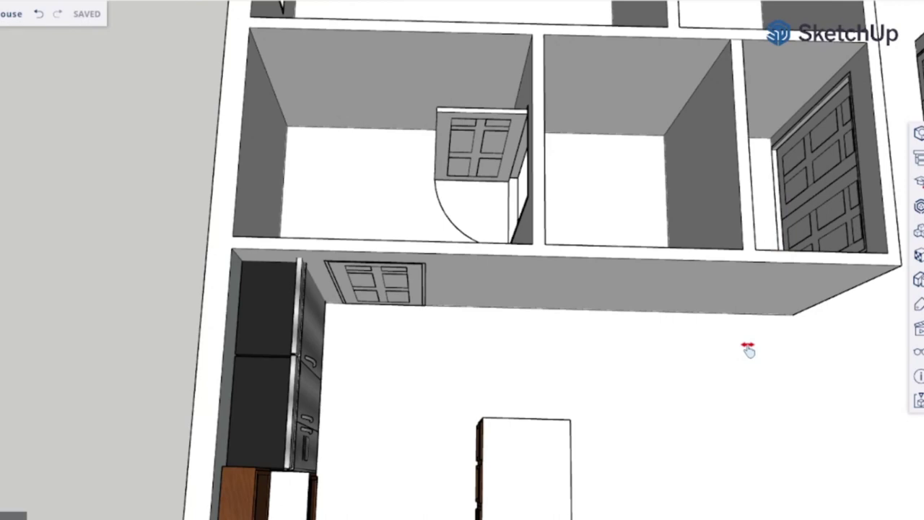
pyautogui.scroll(-8, 748, 350)
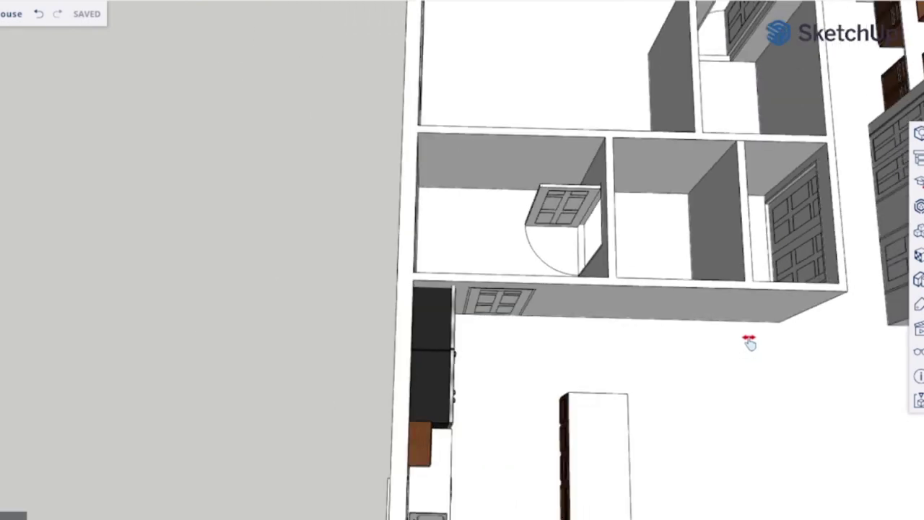
pyautogui.scroll(-1, 749, 344)
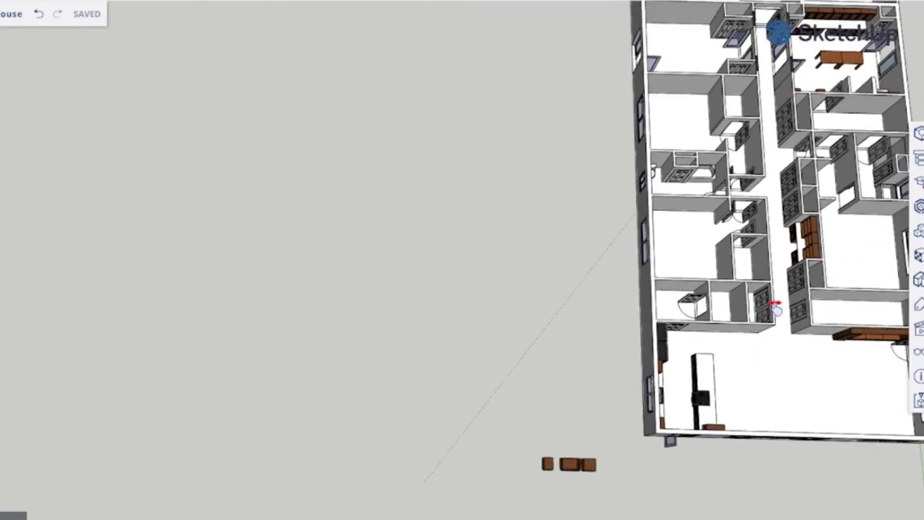
pyautogui.moveTo(771, 307)
pyautogui.keyDown('shift'); pyautogui.mouseDown(button='middle')
pyautogui.moveTo(585, 277)
pyautogui.moveTo(544, 330)
pyautogui.moveTo(532, 388)
pyautogui.mouseUp(button='middle'); pyautogui.keyUp('shift')
pyautogui.scroll(-2, 553, 351)
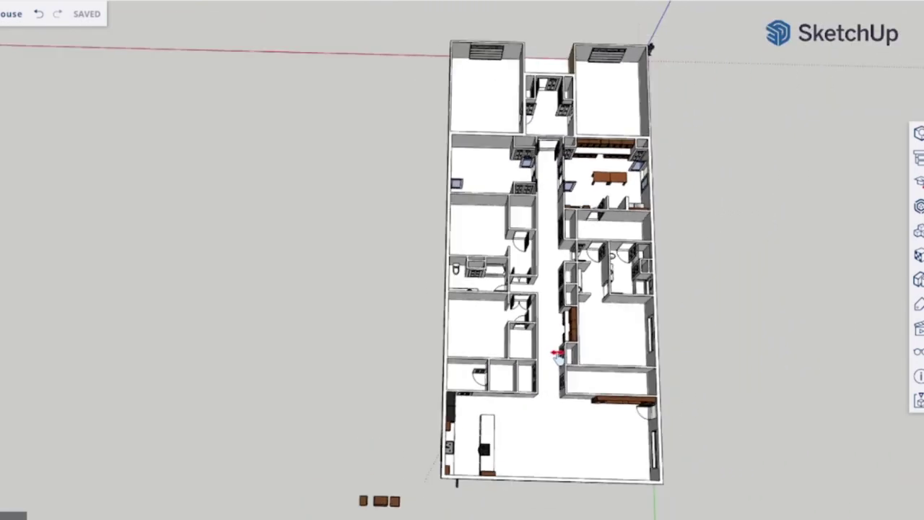
pyautogui.moveTo(584, 342); pyautogui.dragTo(689, 320, button='middle')
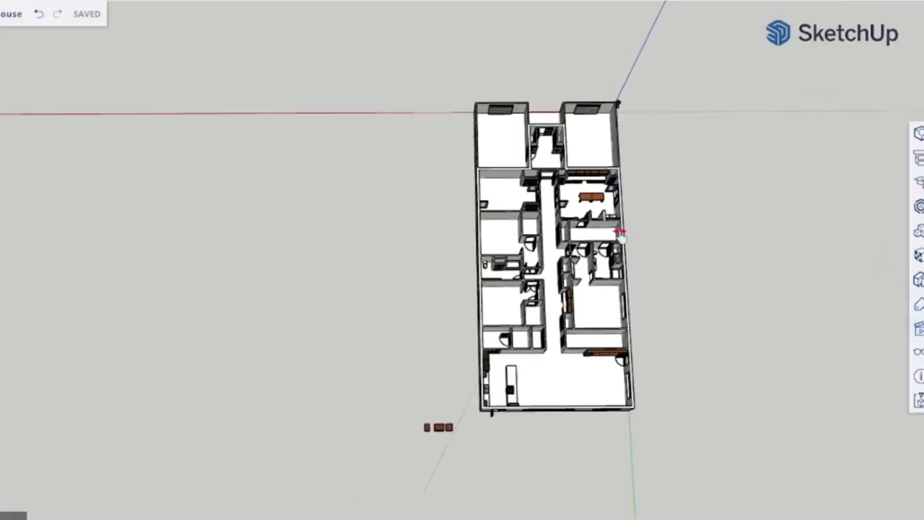
pyautogui.scroll(2, 568, 149)
pyautogui.scroll(3, 568, 149)
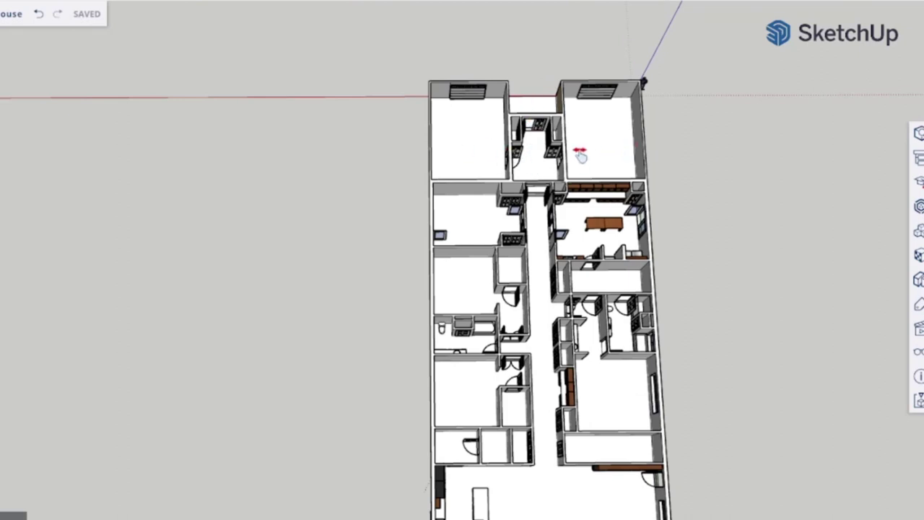
pyautogui.scroll(-2, 581, 155)
# Step: Switch to the standard top view and hide the roof group to expose the floor plan
pyautogui.click(919, 329)
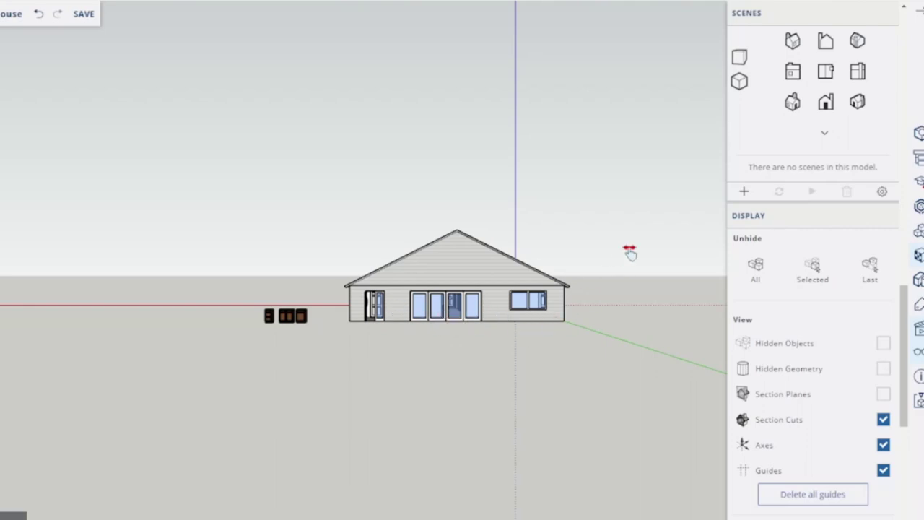
pyautogui.click(825, 73)
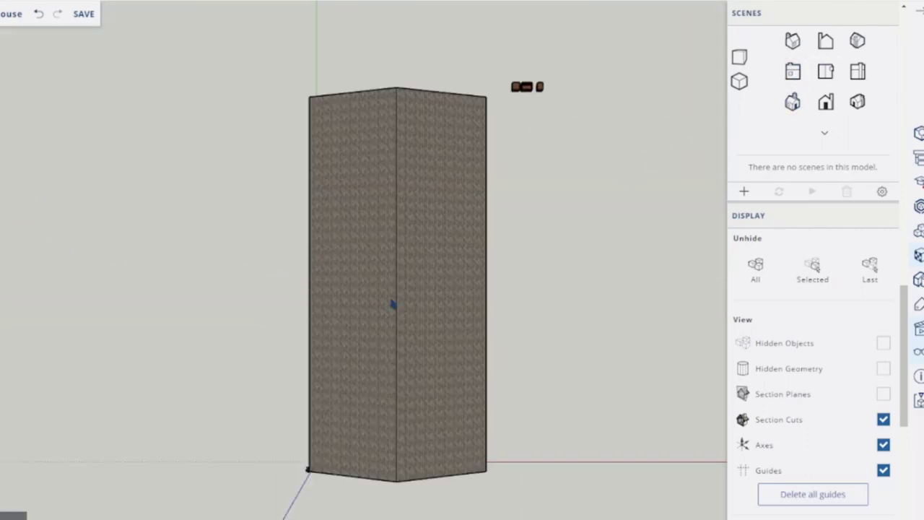
pyautogui.click(366, 290)
pyautogui.rightClick(366, 290)
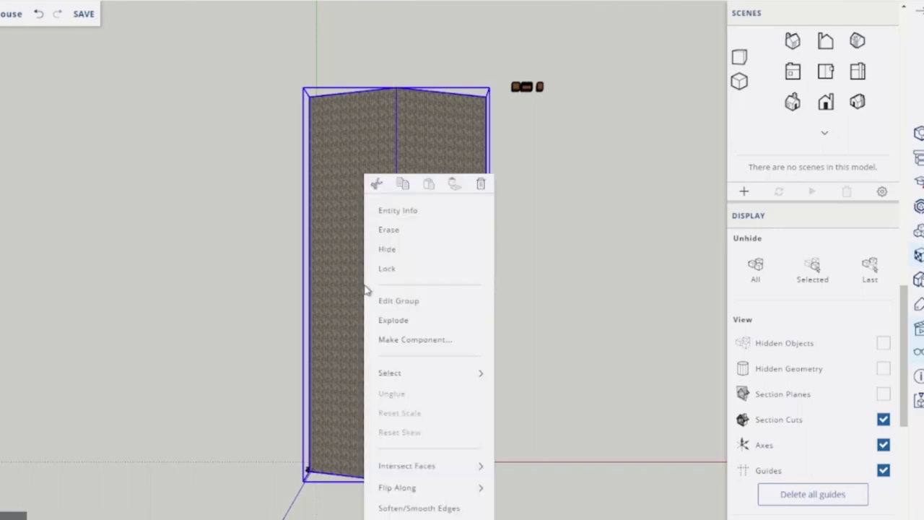
pyautogui.click(387, 250)
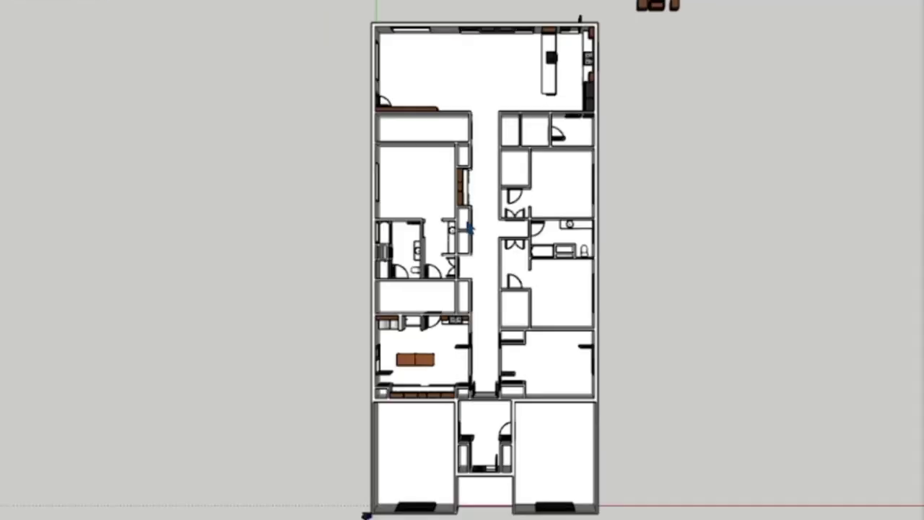
# Step: Examine the floor plan from above, around the bedrooms and hallway, and from a tilted angle facing the front garages
pyautogui.scroll(2, 452, 442)
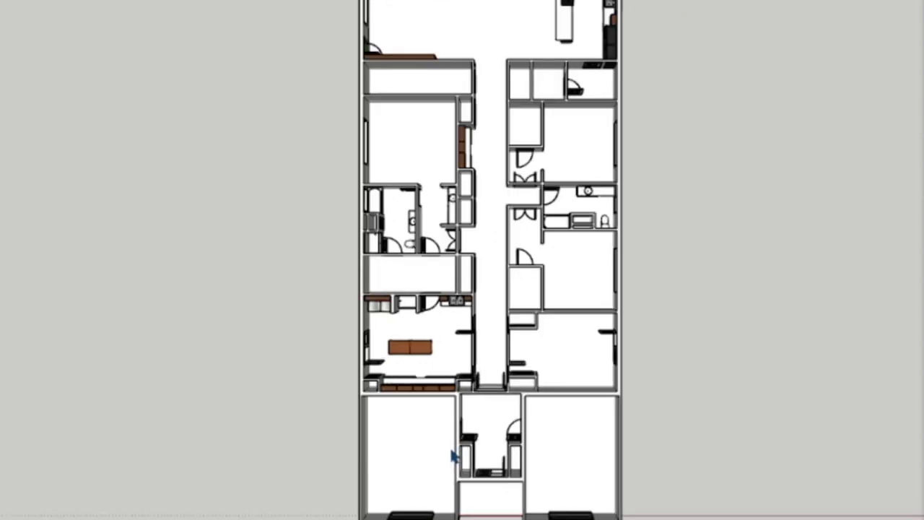
pyautogui.scroll(1, 494, 445)
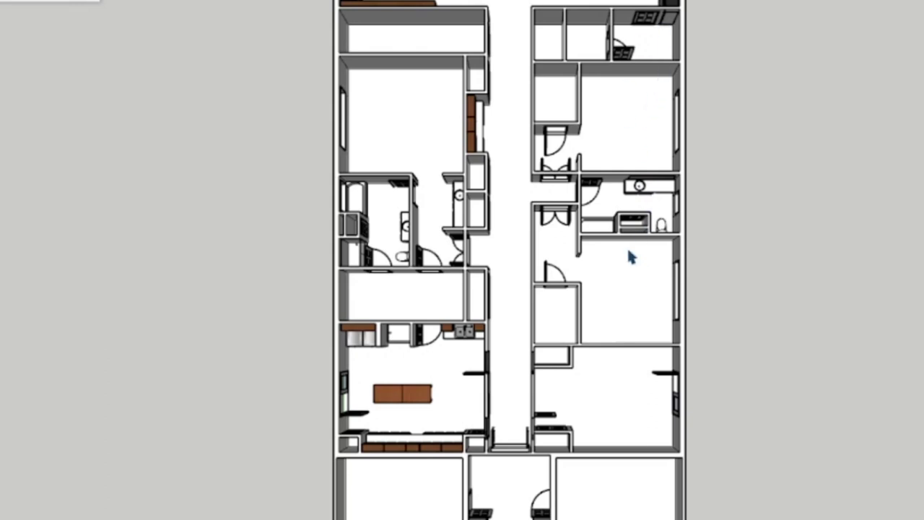
pyautogui.scroll(-5, 630, 258)
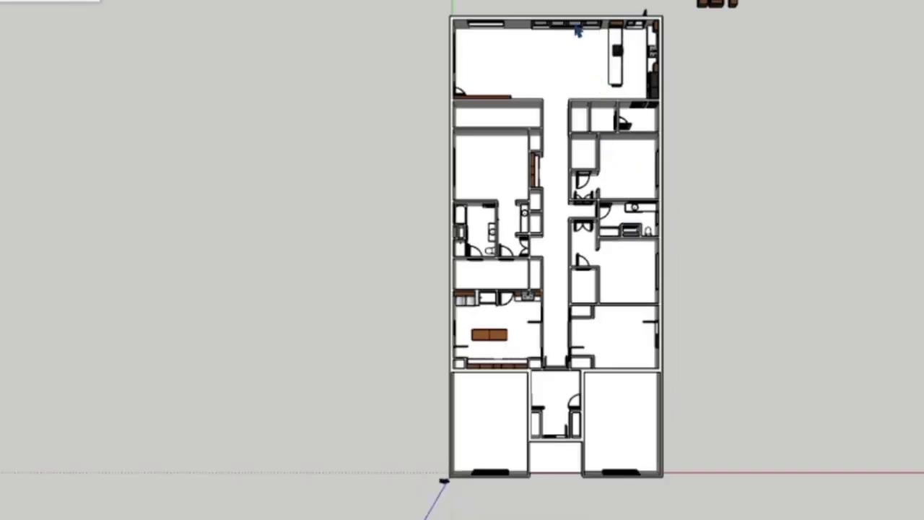
pyautogui.scroll(2, 578, 30)
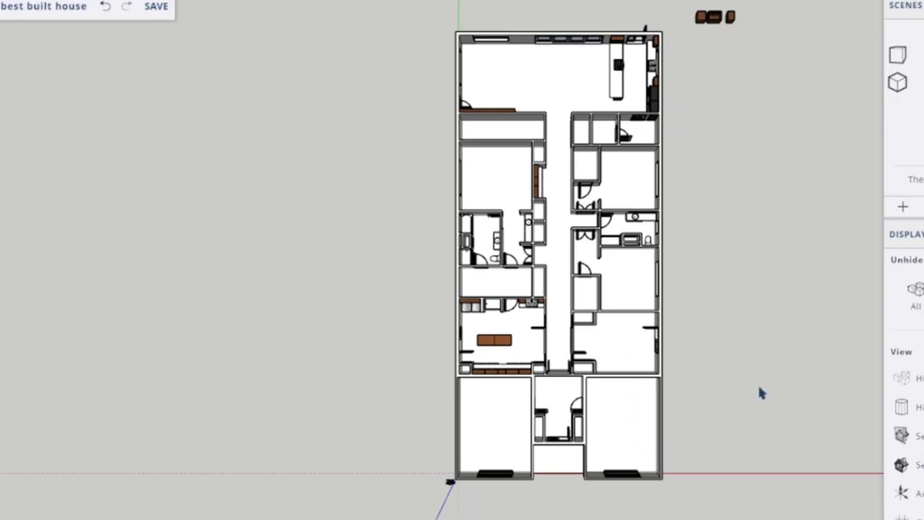
pyautogui.moveTo(767, 381)
pyautogui.mouseDown(button='middle')
pyautogui.moveTo(767, 352)
pyautogui.moveTo(736, 264)
pyautogui.moveTo(766, 194)
pyautogui.moveTo(776, 462)
pyautogui.mouseUp(button='middle')
pyautogui.moveTo(701, 482); pyautogui.dragTo(712, 392, button='middle')
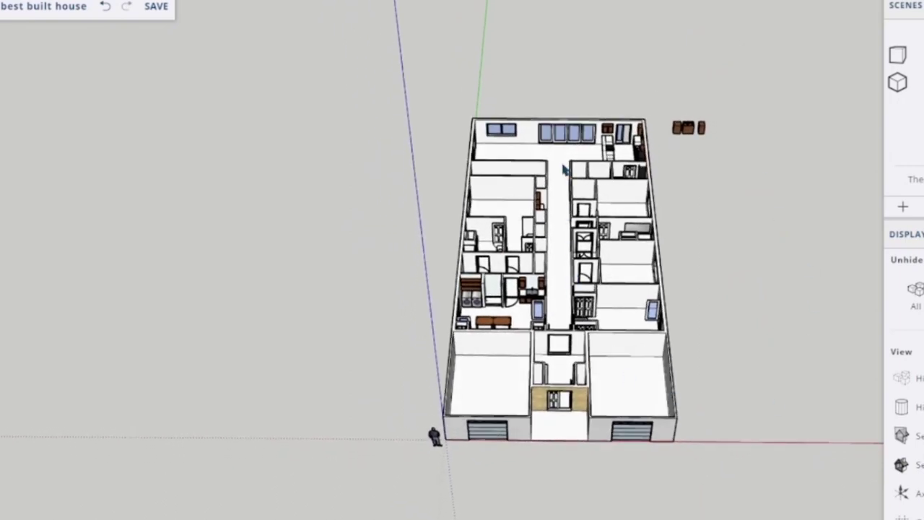
pyautogui.scroll(3, 565, 168)
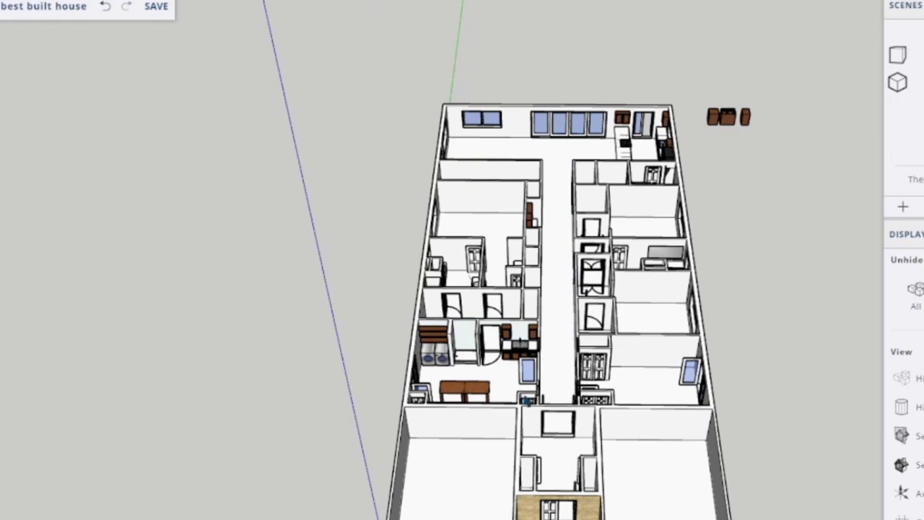